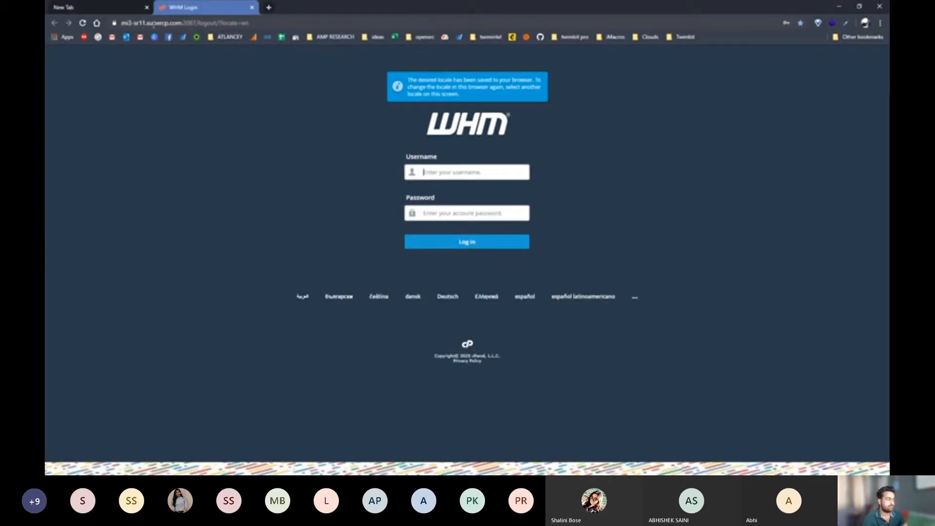
# In the new tab, load the site's cPanel address, then the main site without the port
pyautogui.click(105, 13)
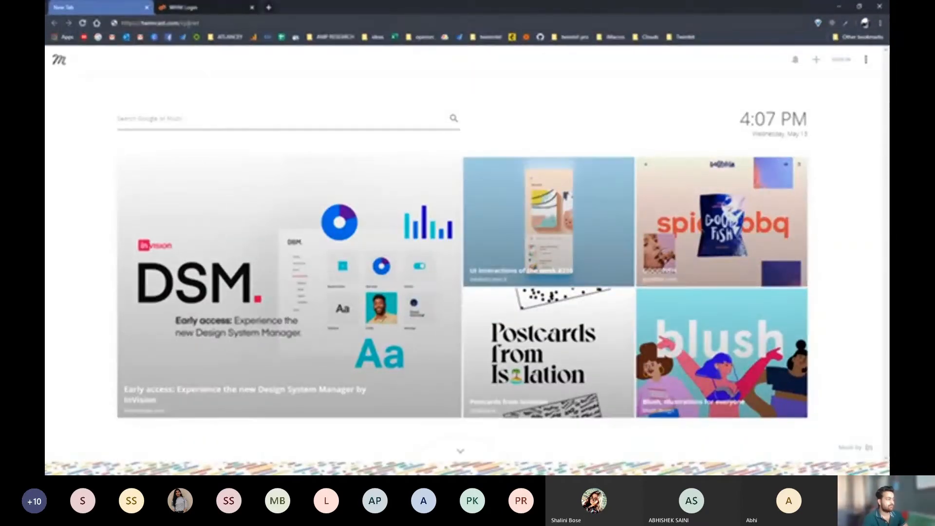
pyautogui.click(253, 25)
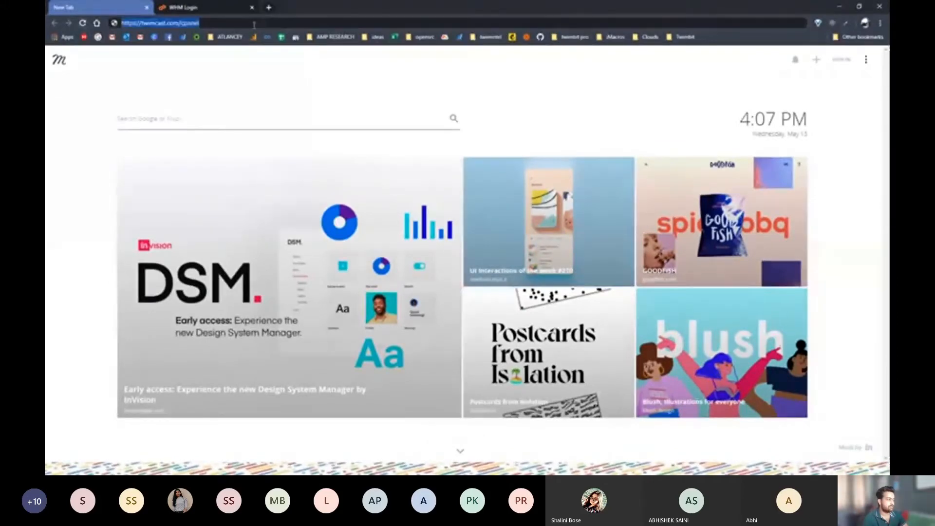
pyautogui.press('Return')
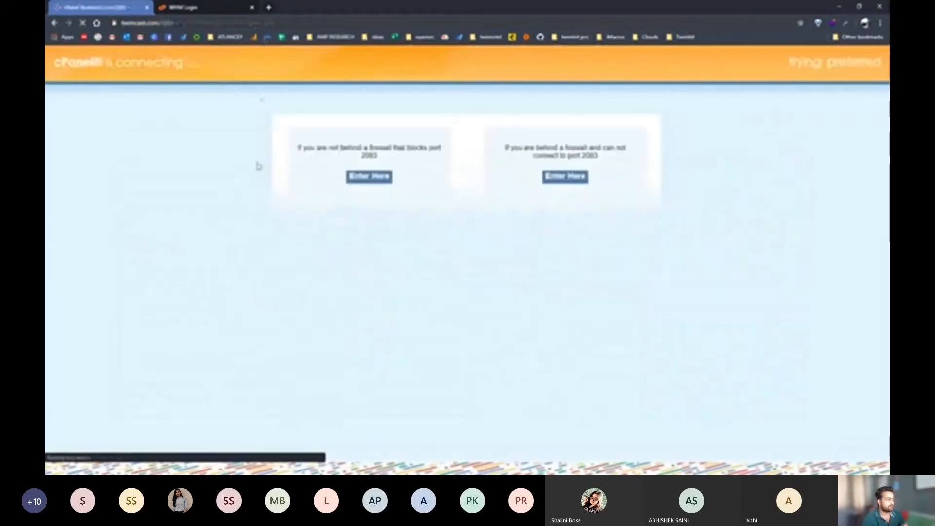
pyautogui.click(168, 23)
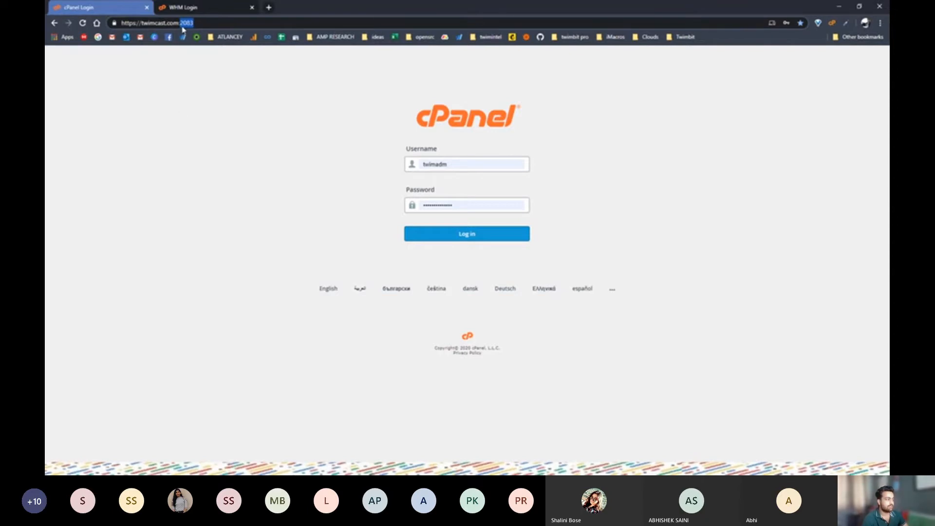
pyautogui.press('BackSpace')
pyautogui.press('BackSpace')
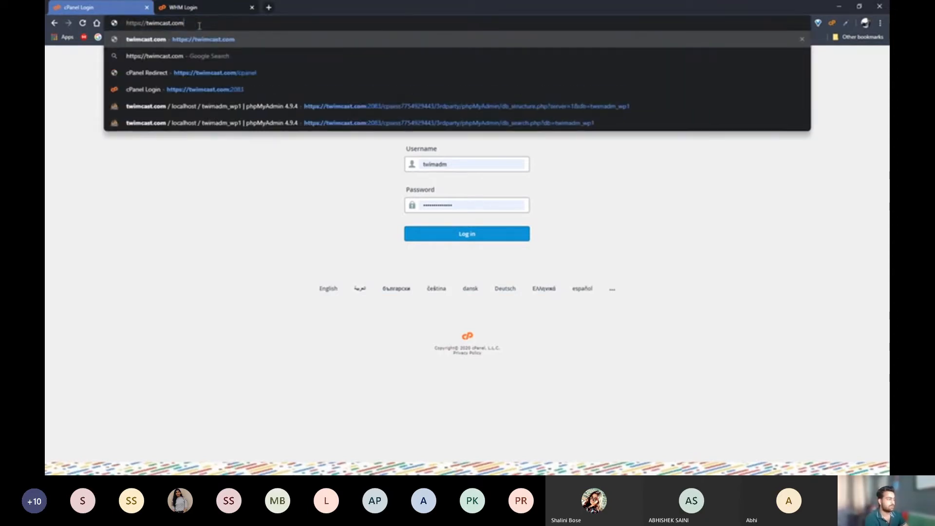
pyautogui.press('Return')
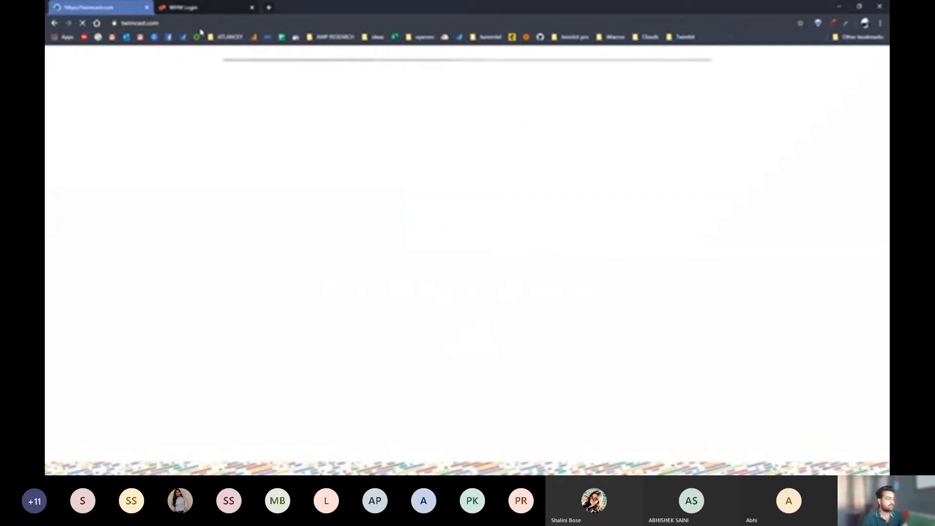
# Open the site's cPanel login page on port 2083 from the address-bar suggestion
pyautogui.click(195, 22)
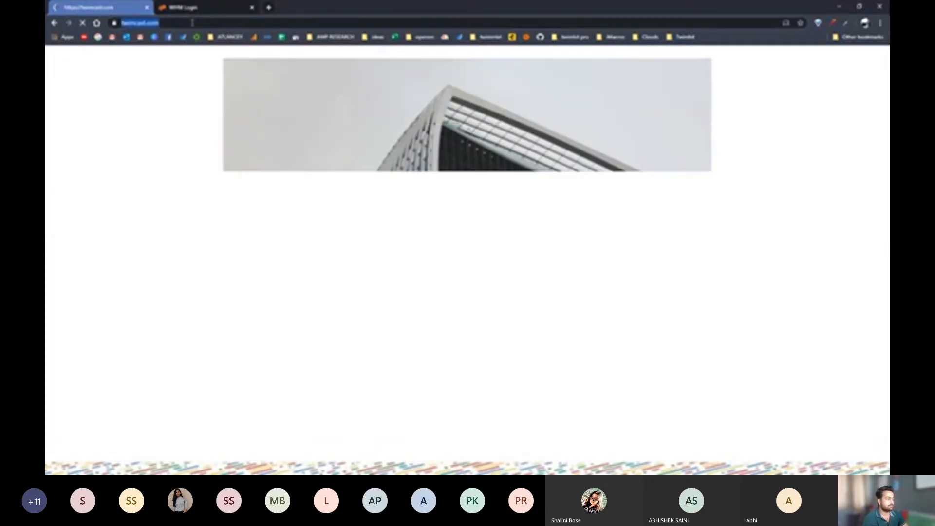
pyautogui.write(':2083')
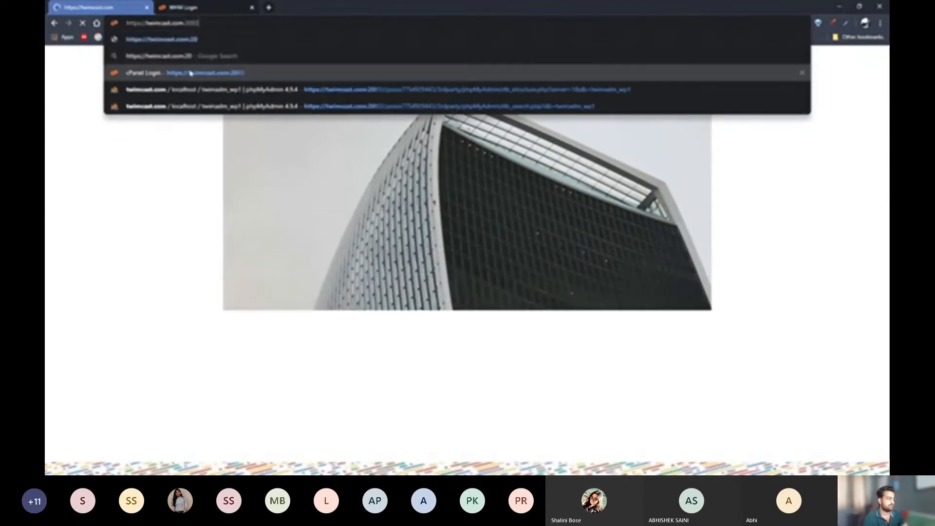
pyautogui.click(188, 73)
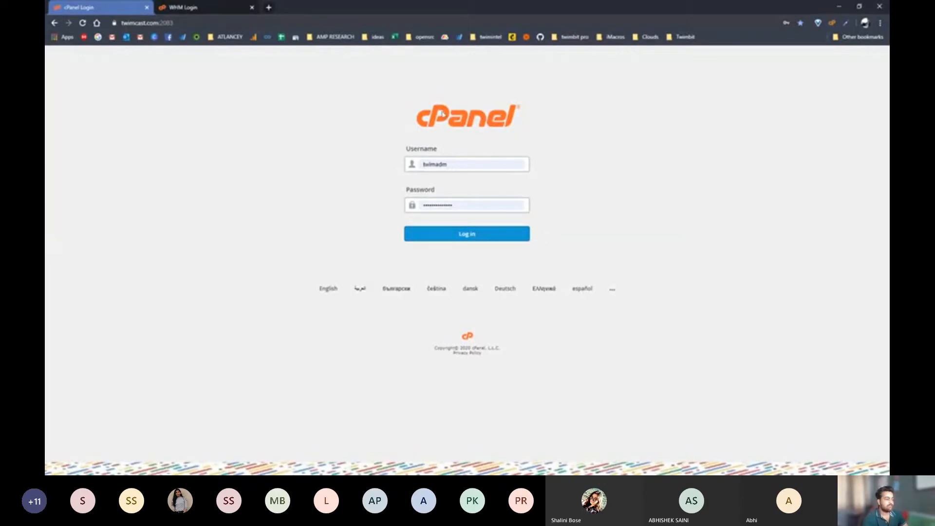
# Log in to cPanel and scroll through the home page's Files, Databases, SEO, Domains and Email sections
pyautogui.click(458, 234)
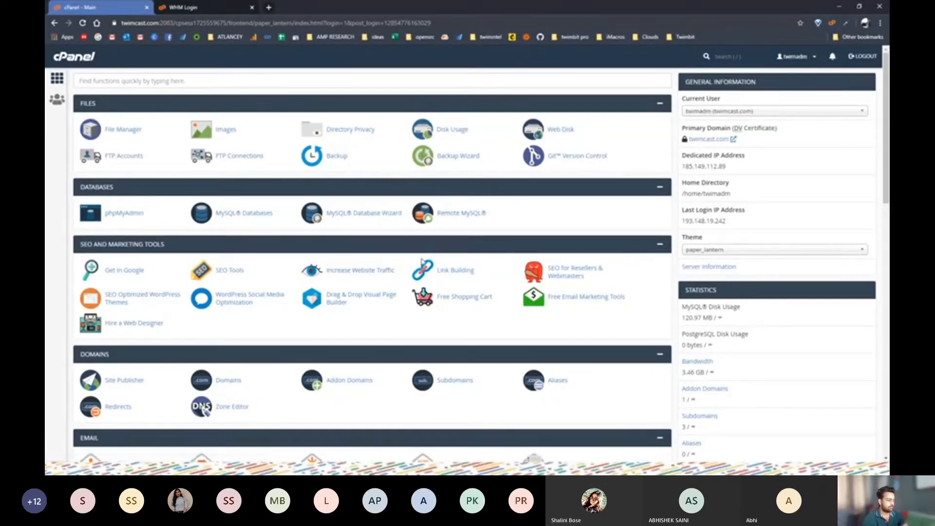
pyautogui.scroll(-5, 184, 287)
pyautogui.scroll(5, 184, 287)
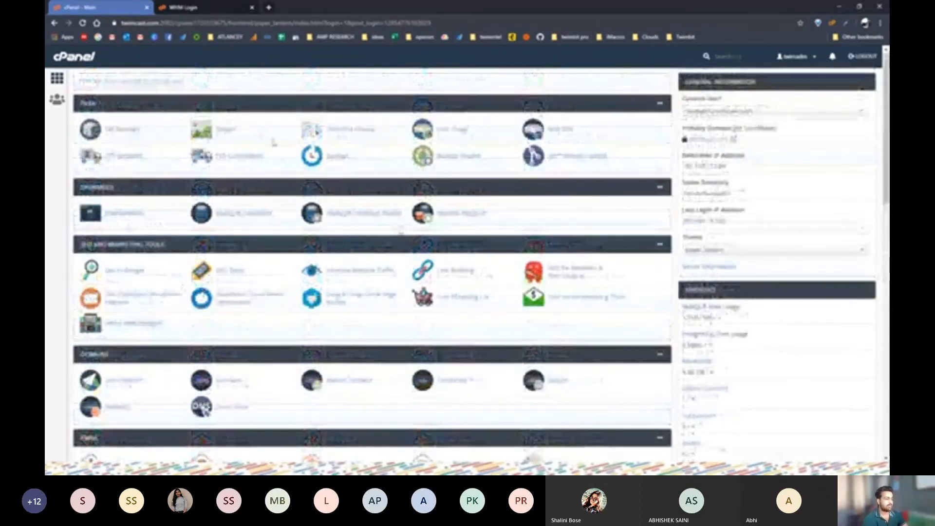
pyautogui.scroll(-9, 338, 331)
pyautogui.scroll(-5, 338, 332)
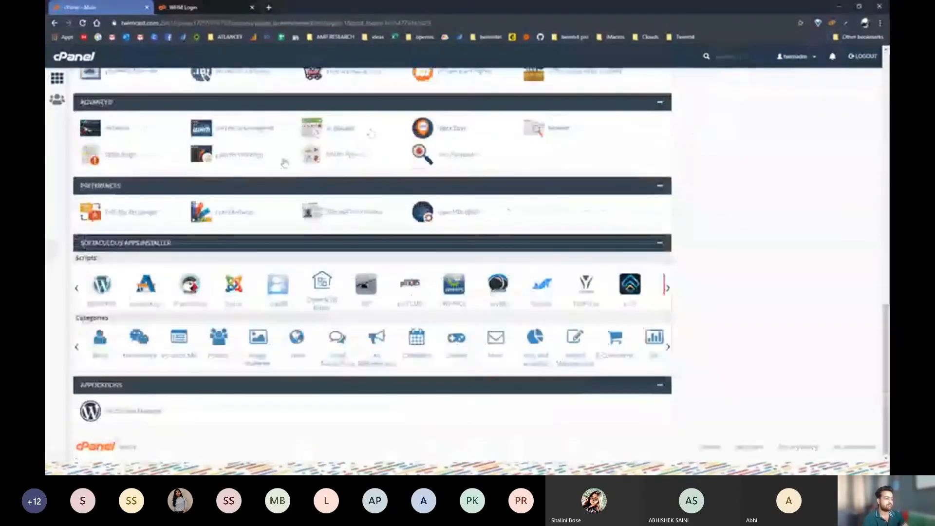
pyautogui.scroll(10, 452, 298)
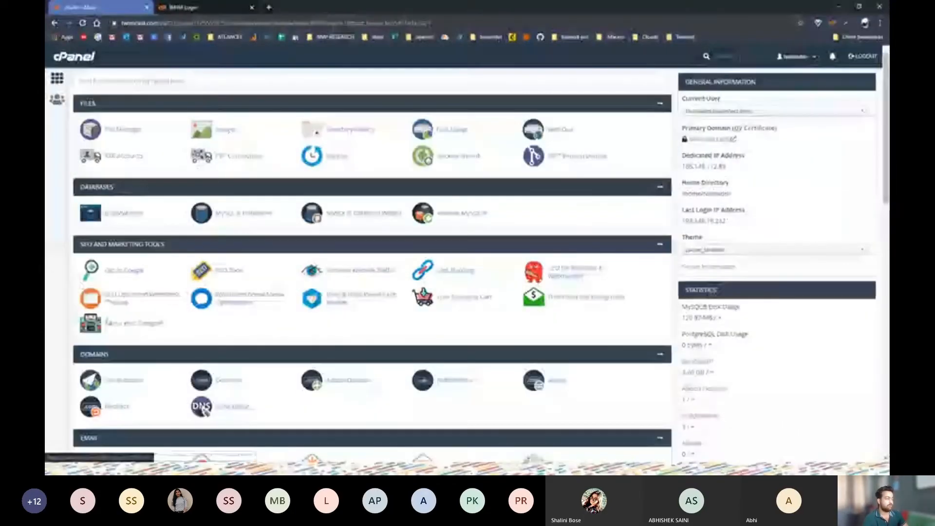
pyautogui.scroll(-5, 371, 268)
pyautogui.scroll(5, 259, 210)
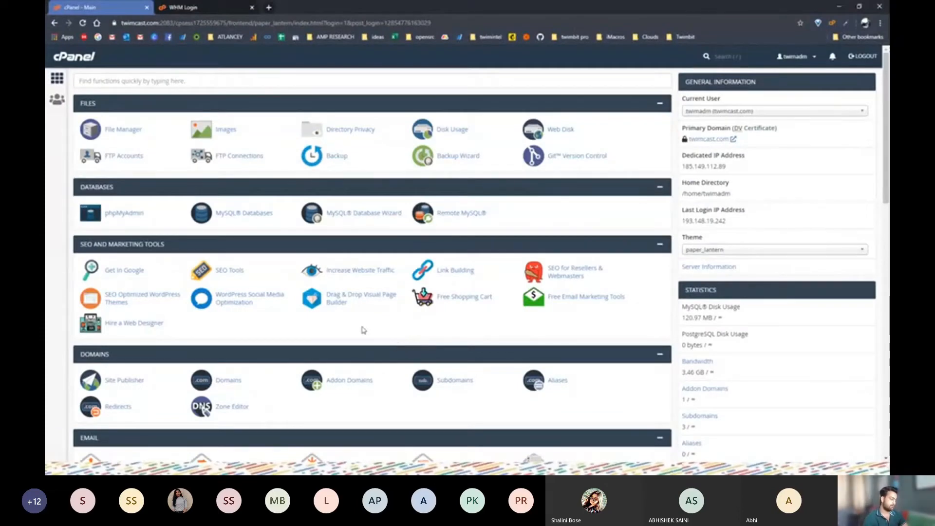
# Open the File Manager in a new tab and enter the public_html folder
pyautogui.click(122, 136)
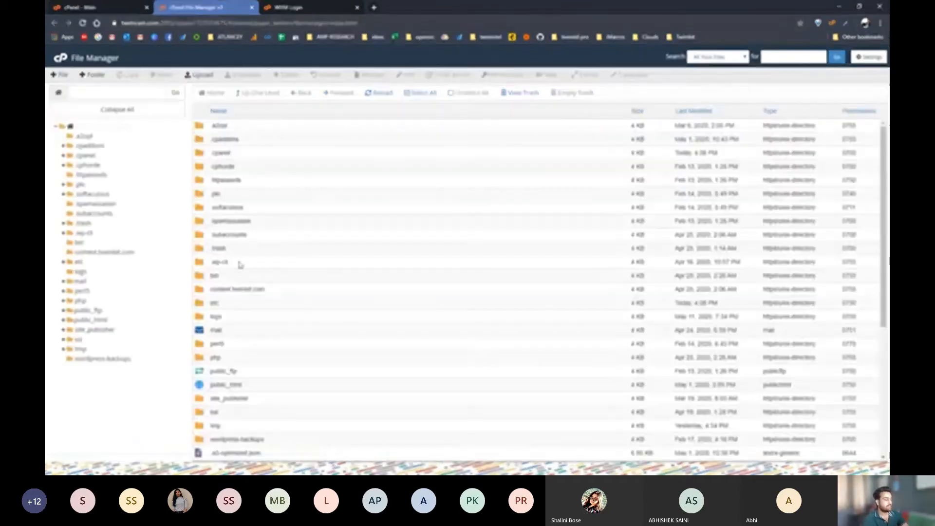
pyautogui.scroll(-5, 213, 303)
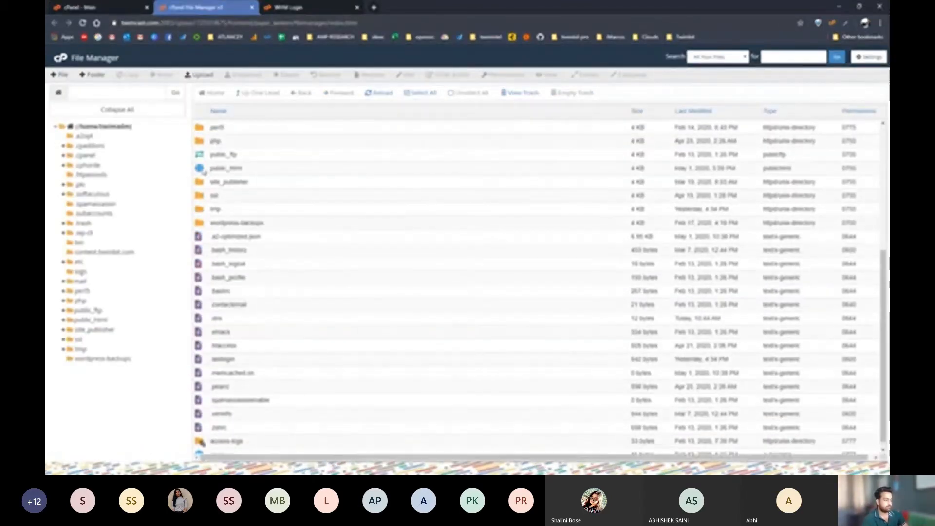
pyautogui.scroll(5, 228, 268)
pyautogui.scroll(-4, 228, 268)
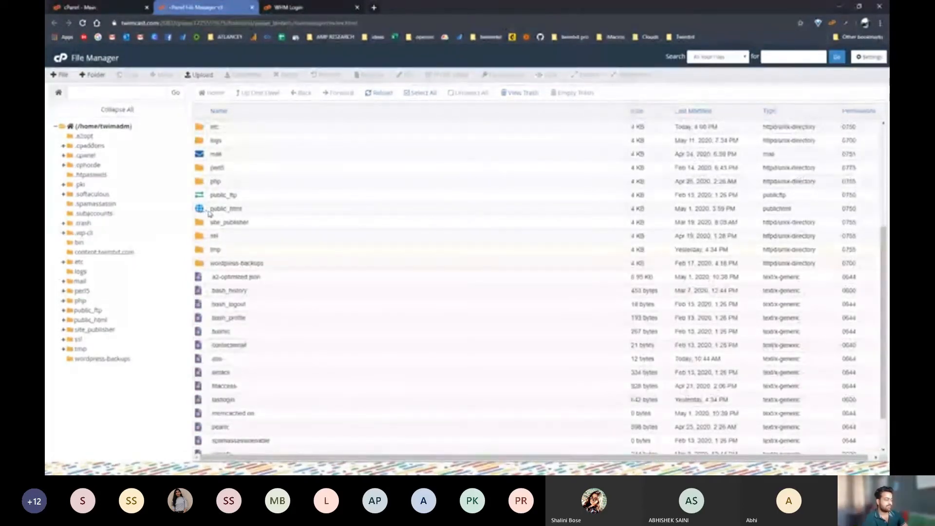
pyautogui.doubleClick(210, 213)
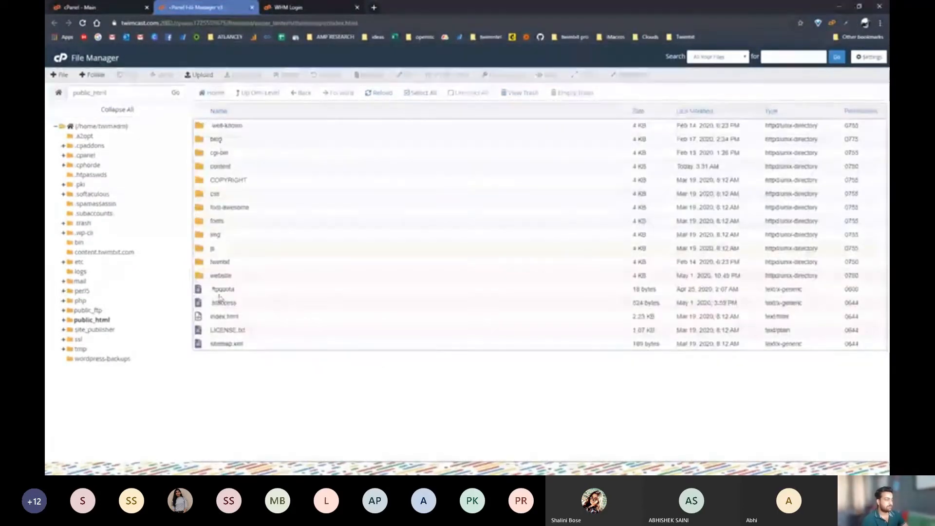
pyautogui.click(126, 7)
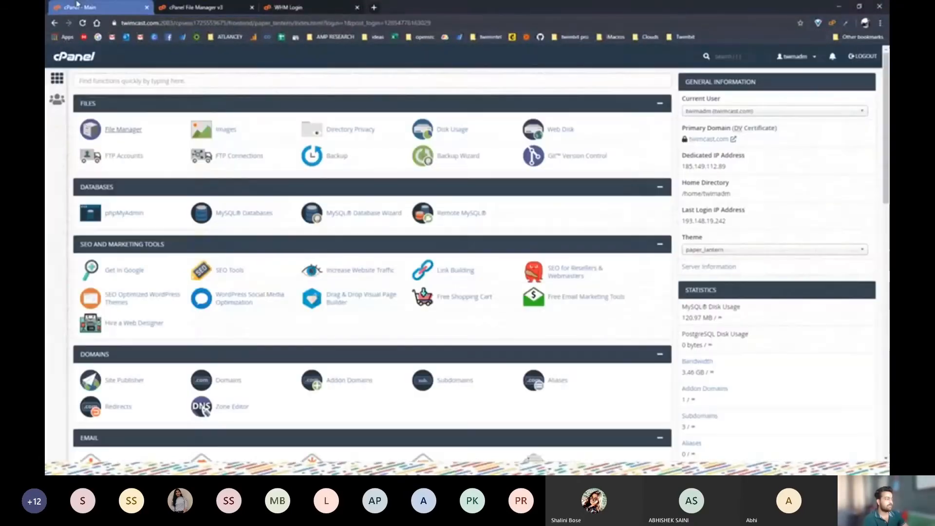
pyautogui.click(173, 8)
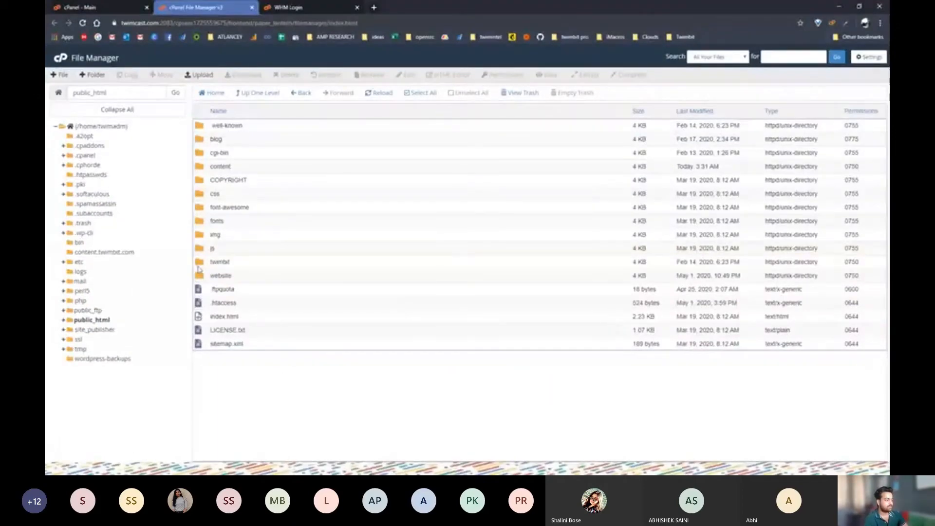
# Open the content folder, go back up to public_html, and return to the cPanel dashboard
pyautogui.doubleClick(200, 167)
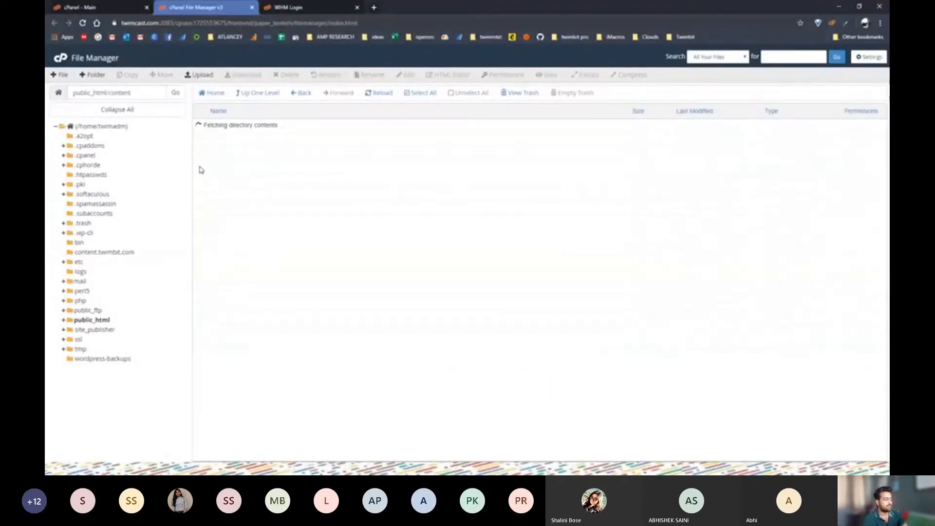
pyautogui.click(257, 93)
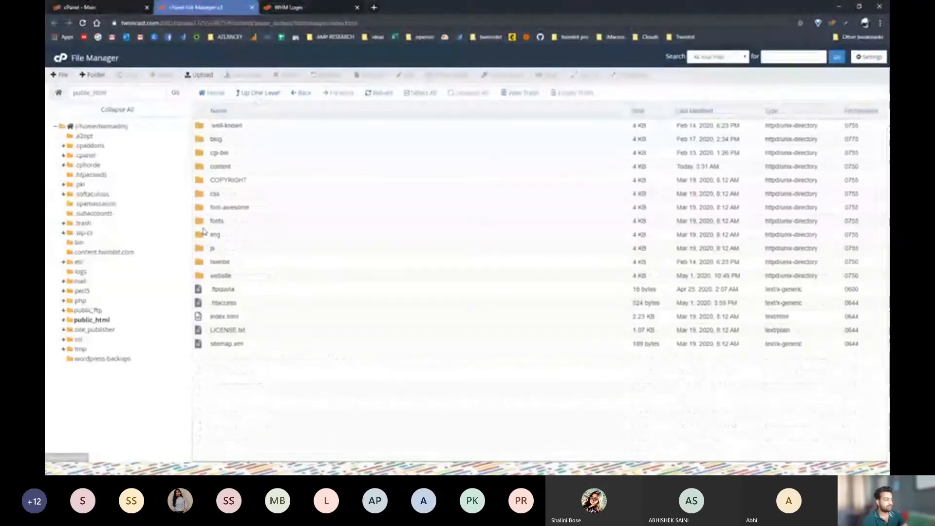
pyautogui.doubleClick(236, 165)
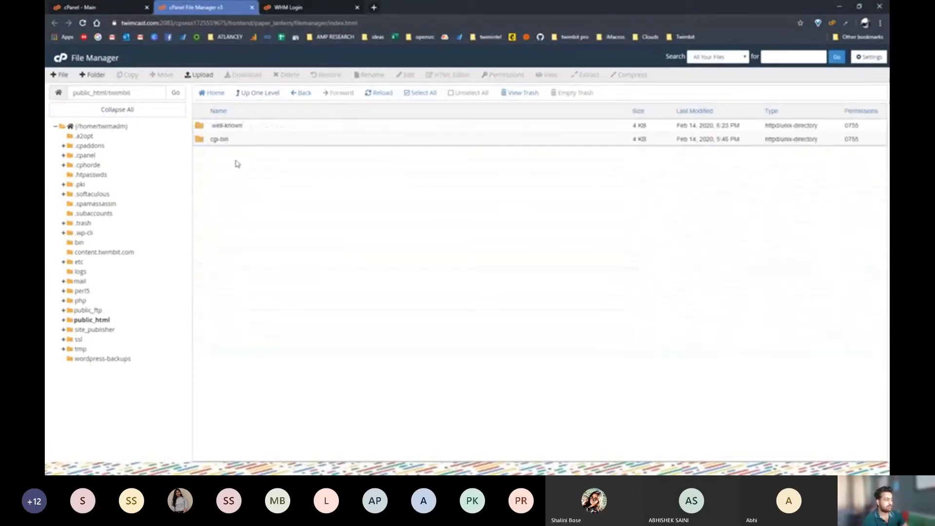
pyautogui.click(263, 94)
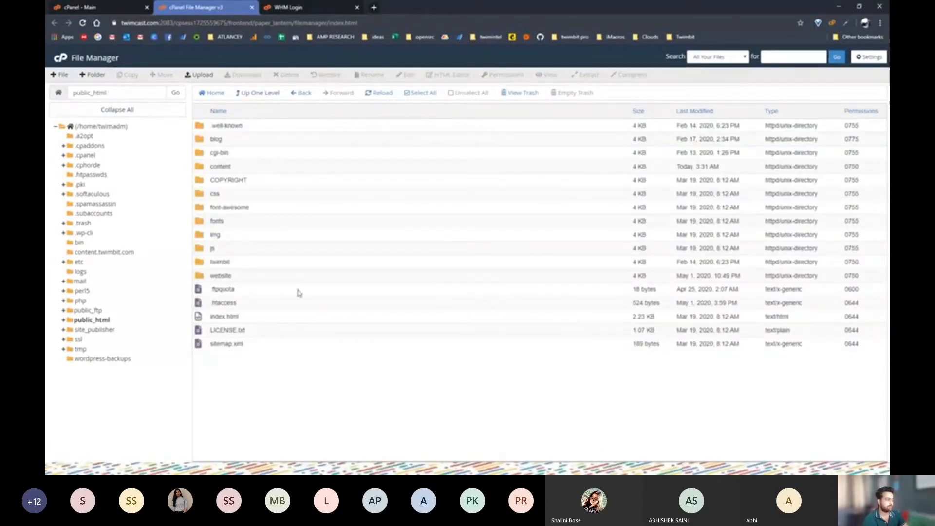
pyautogui.click(111, 6)
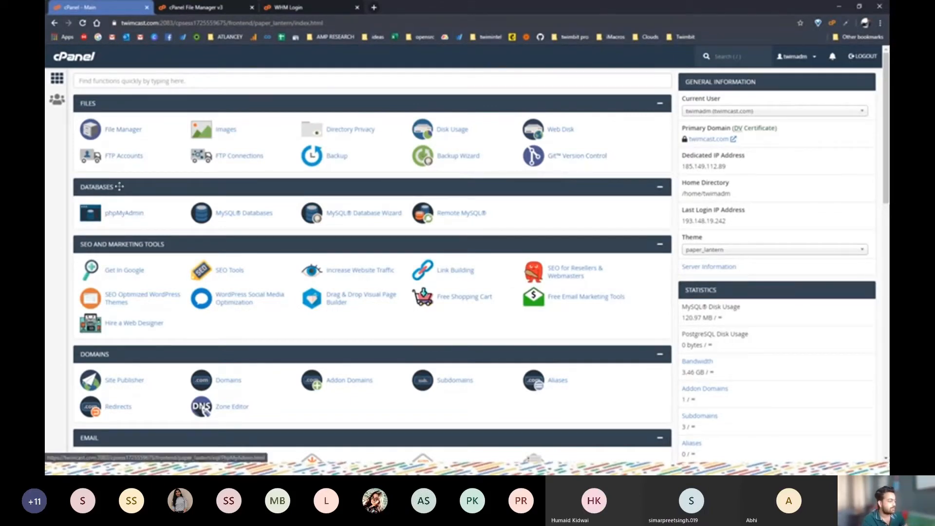
# Open phpMyAdmin in a new tab, then return to the dashboard and zoom it in
pyautogui.click(116, 215)
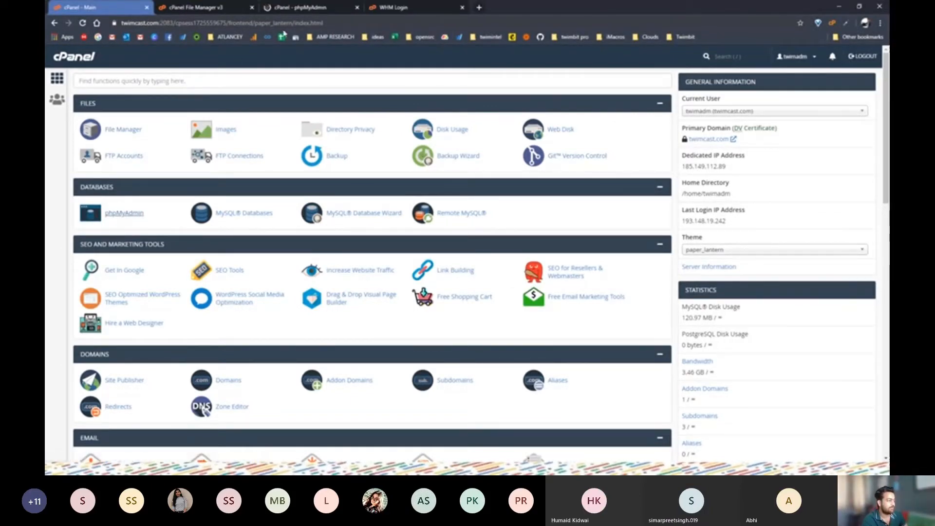
pyautogui.click(113, 4)
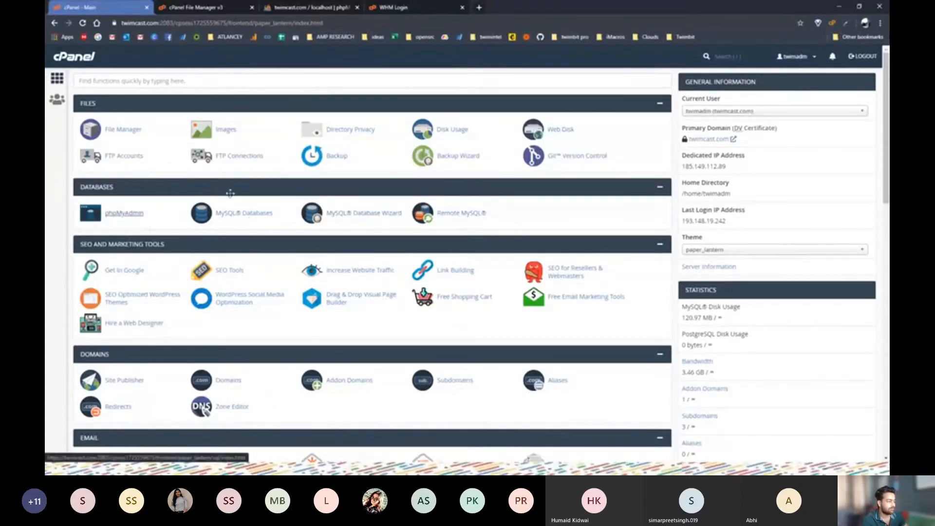
pyautogui.scroll(-2, 327, 238)
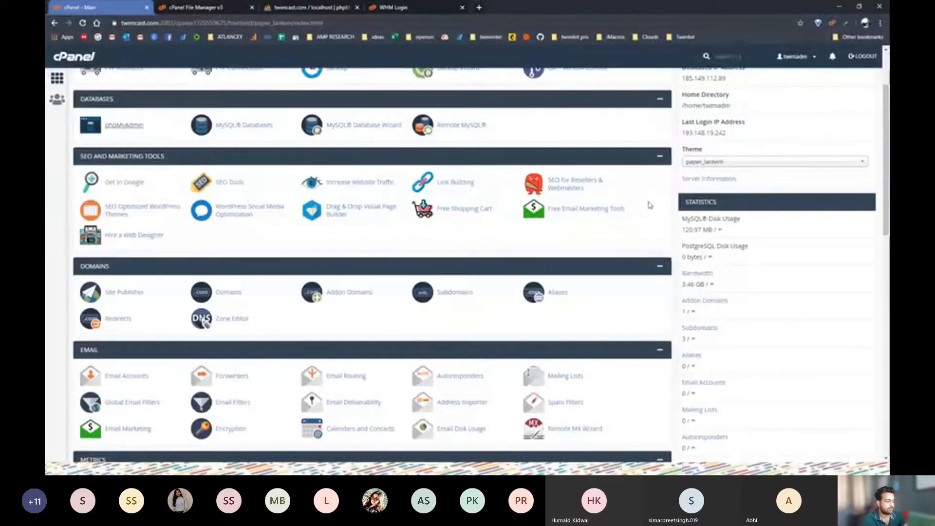
pyautogui.scroll(-2, 345, 196)
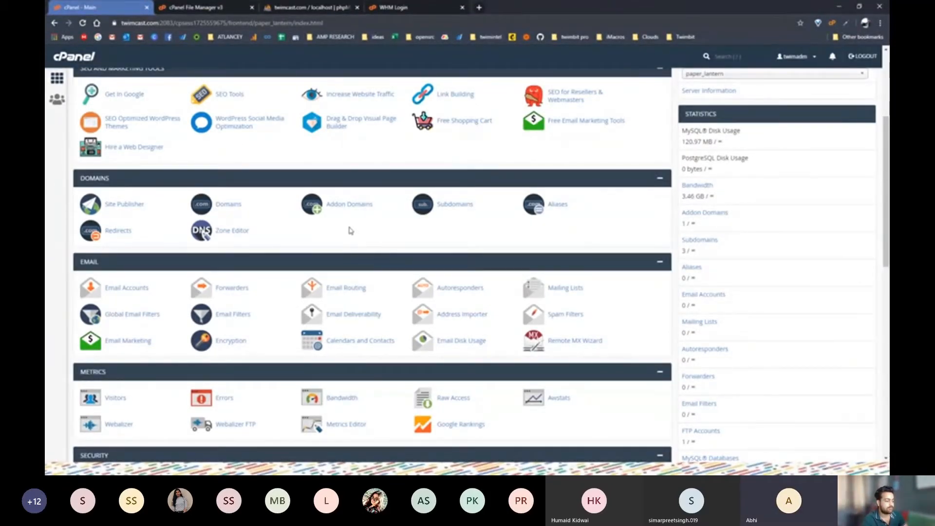
pyautogui.hotkey('ctrl', '+')
pyautogui.hotkey('ctrl', '+')
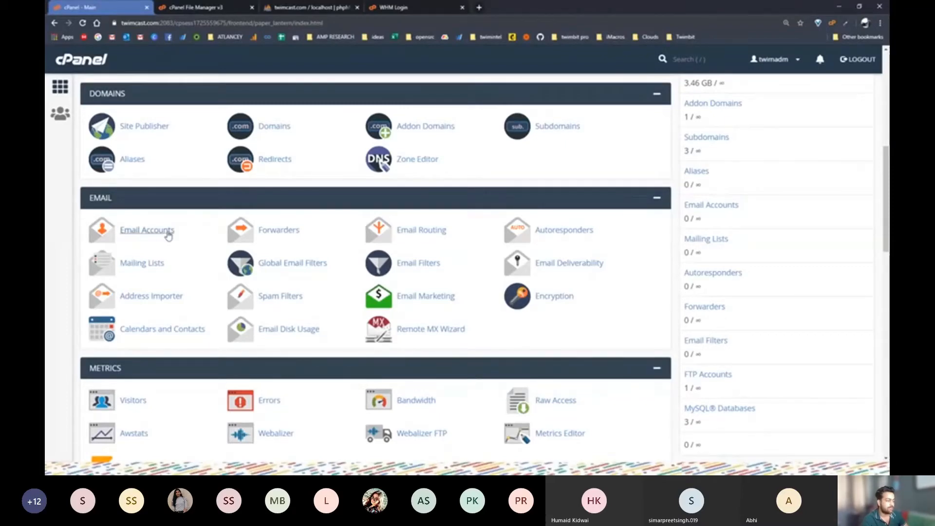
pyautogui.click(138, 234)
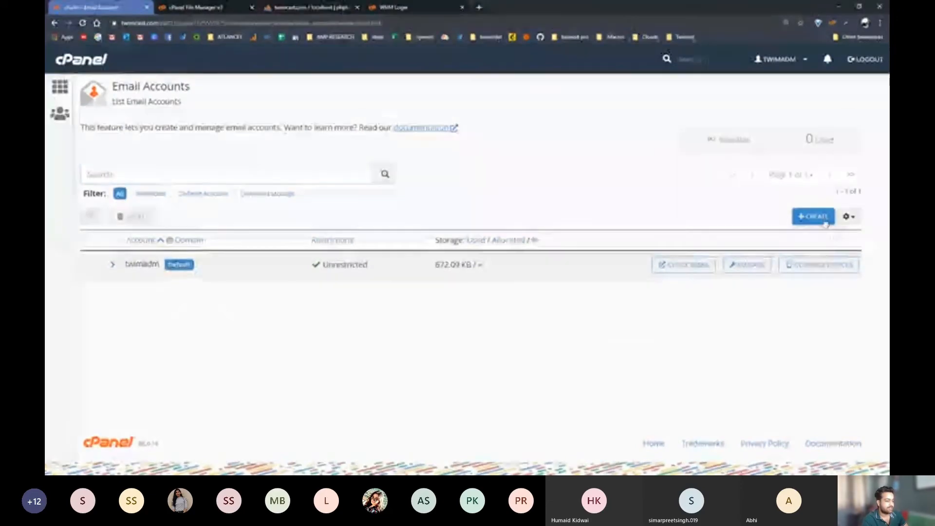
pyautogui.click(59, 88)
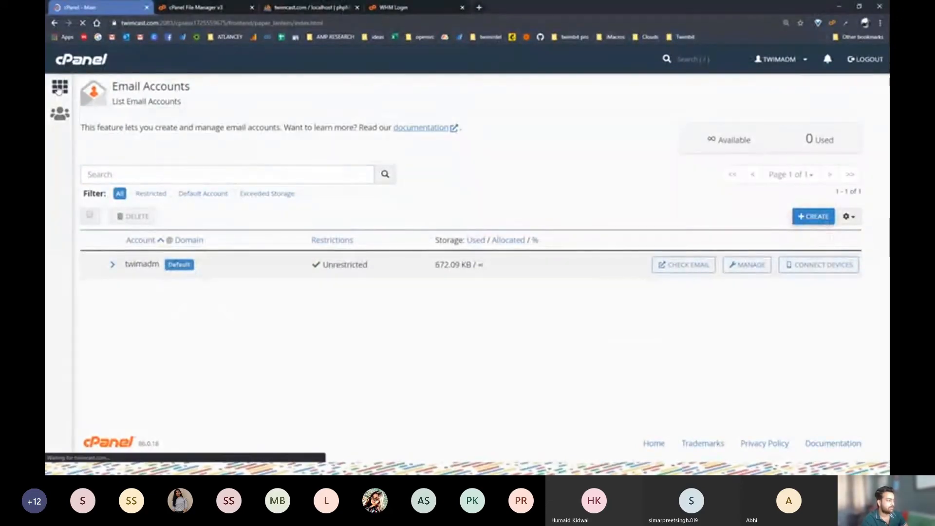
pyautogui.scroll(-3, 153, 363)
pyautogui.scroll(-3, 152, 364)
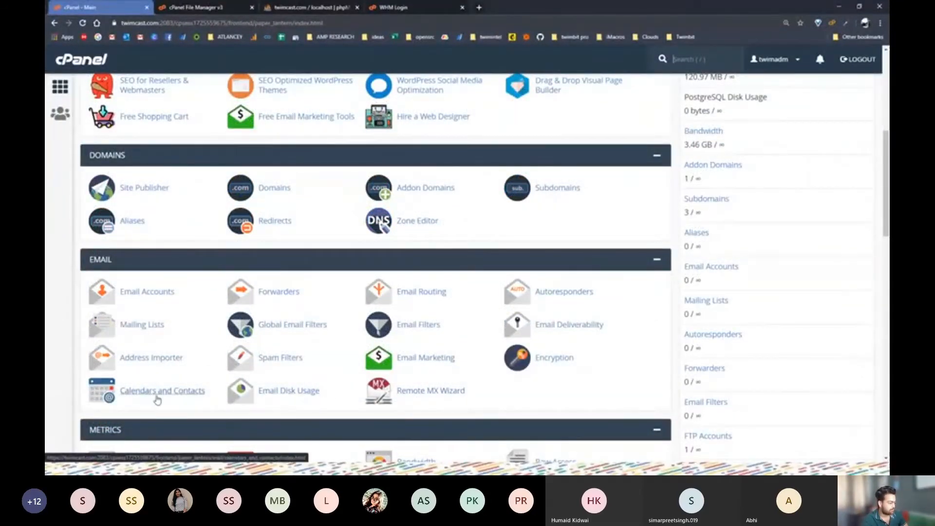
pyautogui.scroll(-3, 156, 358)
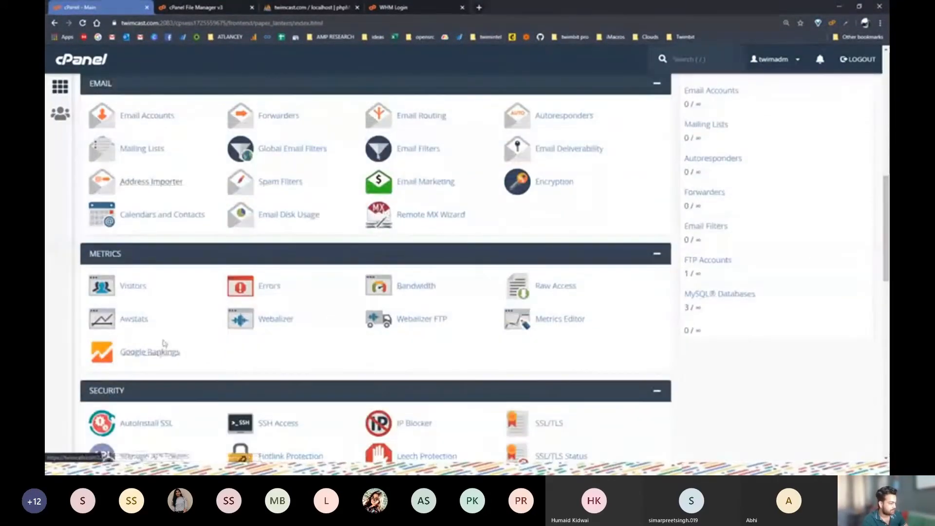
pyautogui.scroll(-2, 163, 349)
pyautogui.scroll(3, 604, 374)
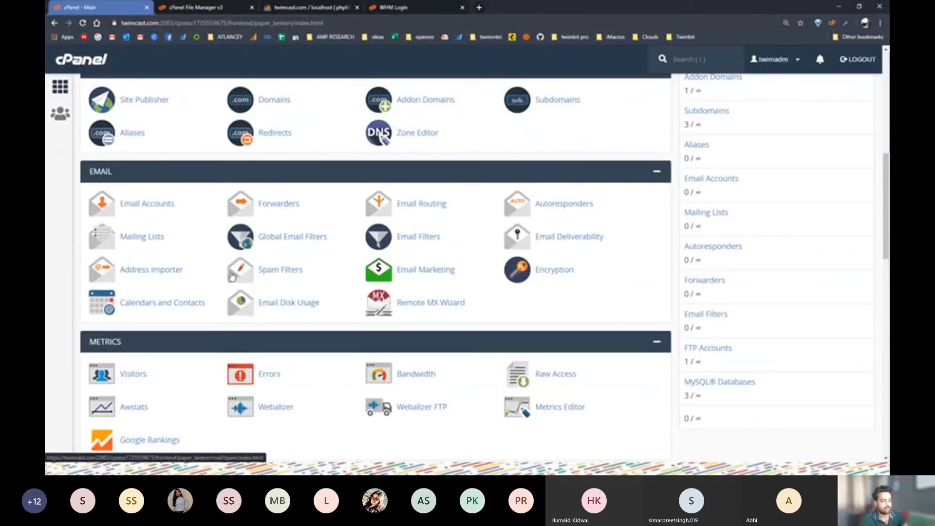
pyautogui.scroll(3, 133, 317)
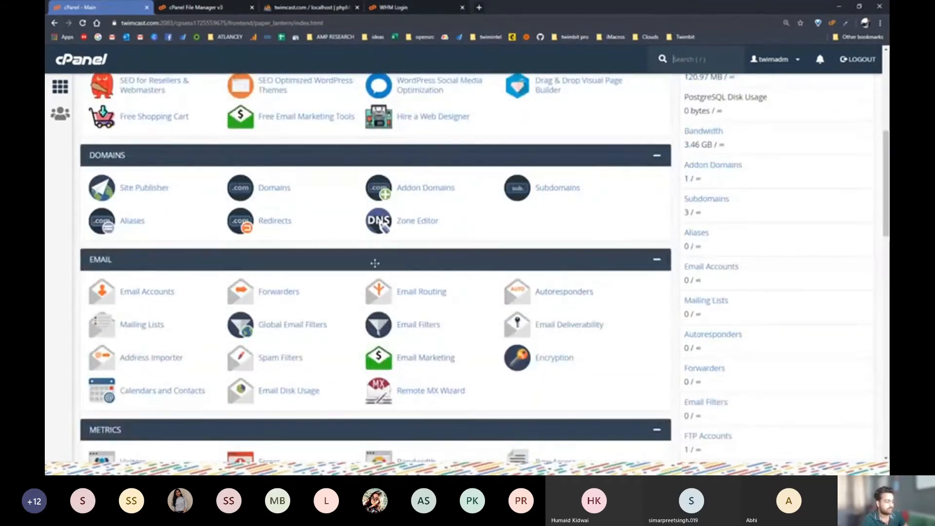
pyautogui.scroll(-1, 258, 297)
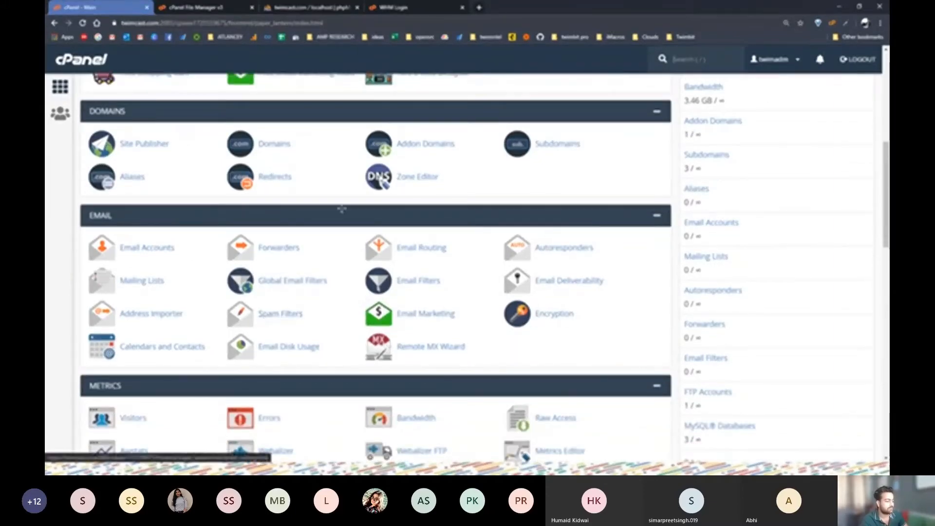
pyautogui.scroll(-3, 234, 292)
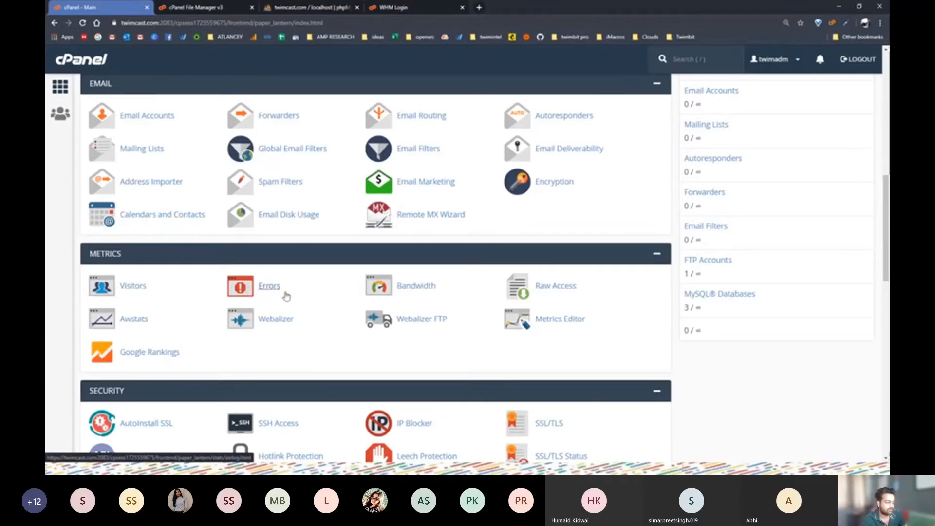
pyautogui.scroll(-4, 276, 296)
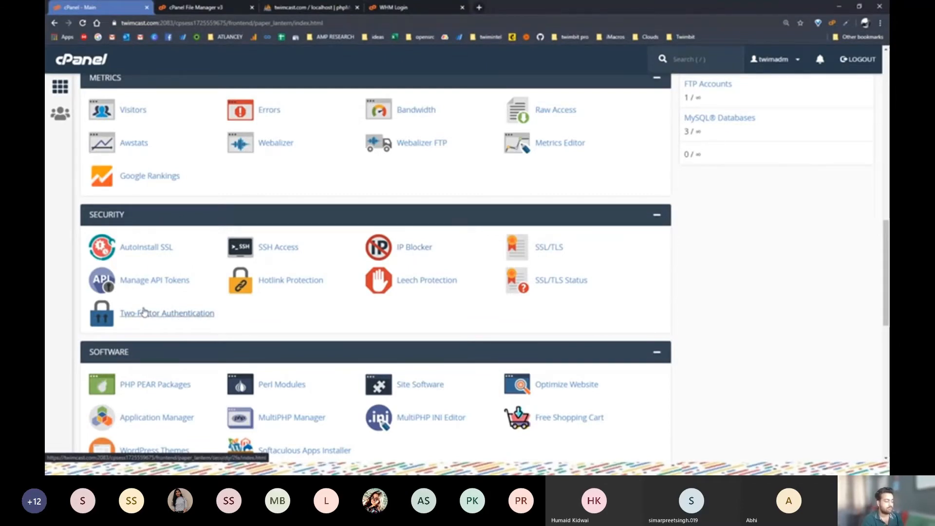
pyautogui.scroll(-5, 144, 312)
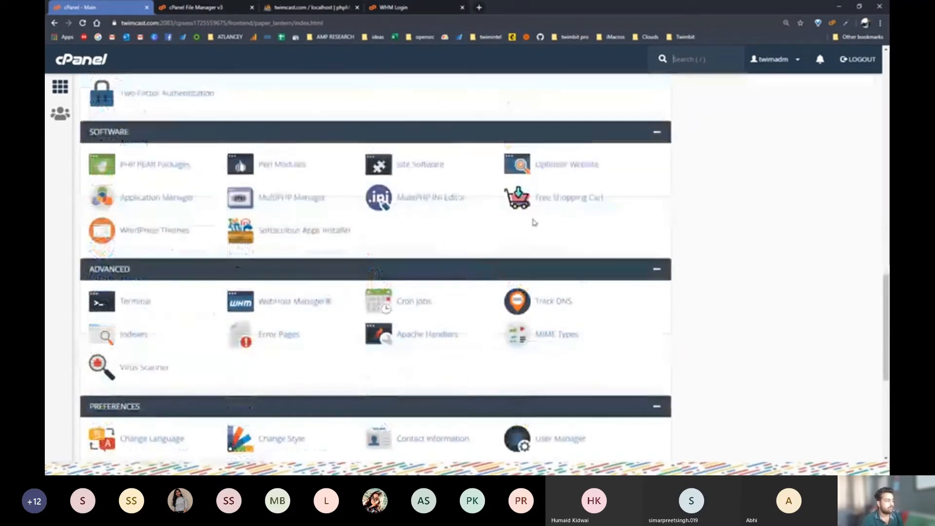
pyautogui.click(832, 23)
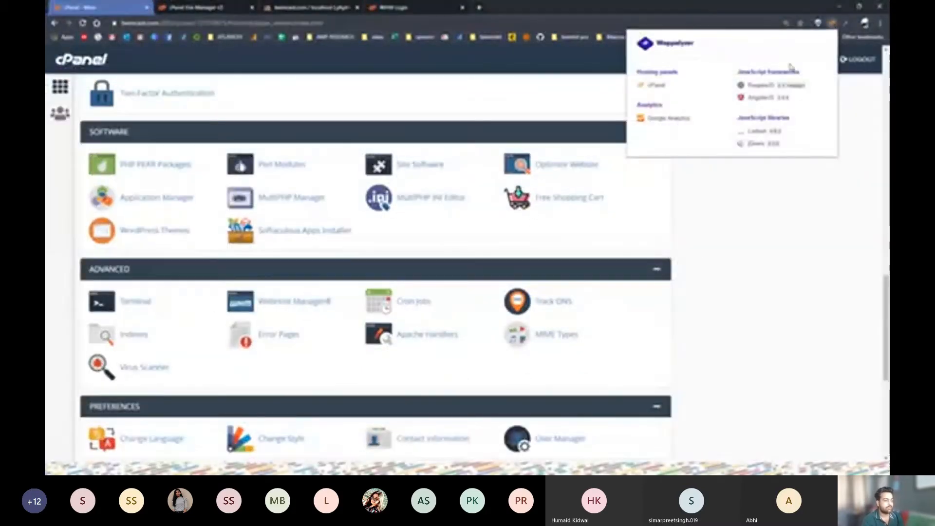
pyautogui.click(616, 208)
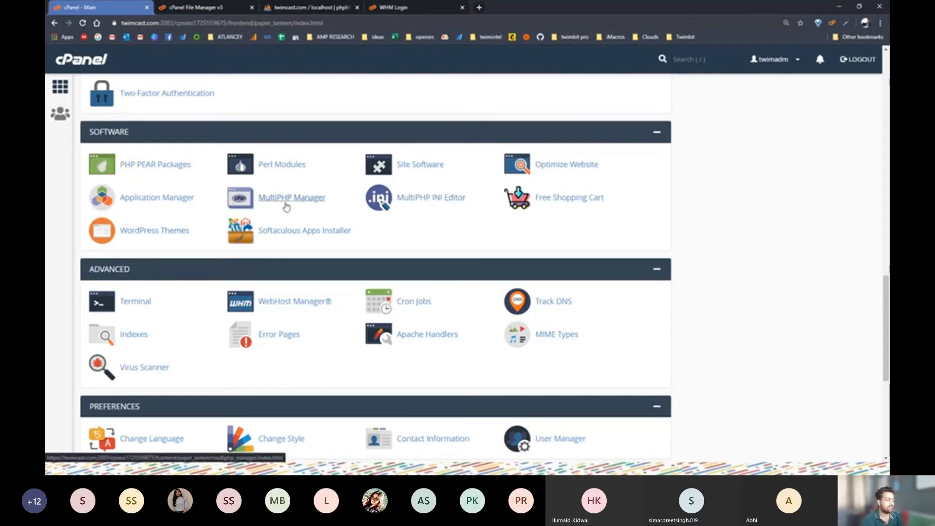
pyautogui.scroll(-5, 286, 206)
pyautogui.scroll(4, 286, 207)
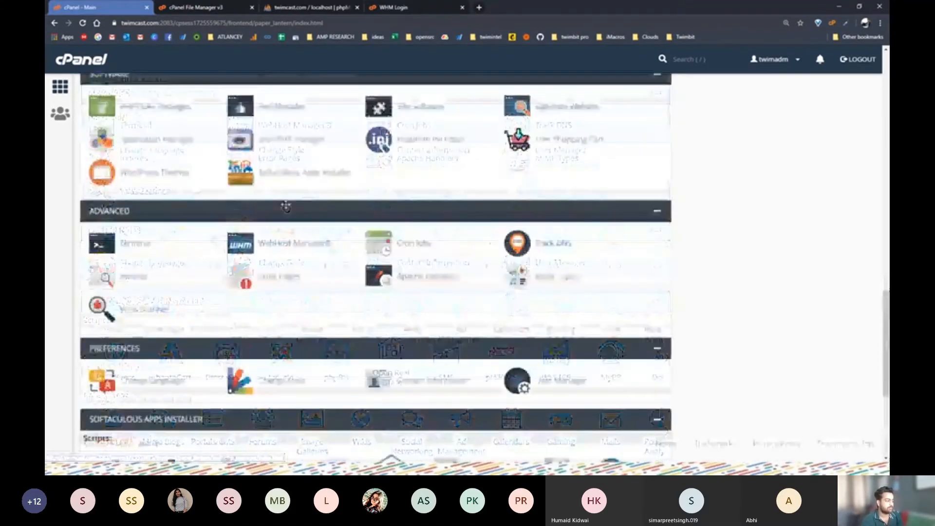
pyautogui.scroll(4, 286, 206)
pyautogui.scroll(-1, 131, 282)
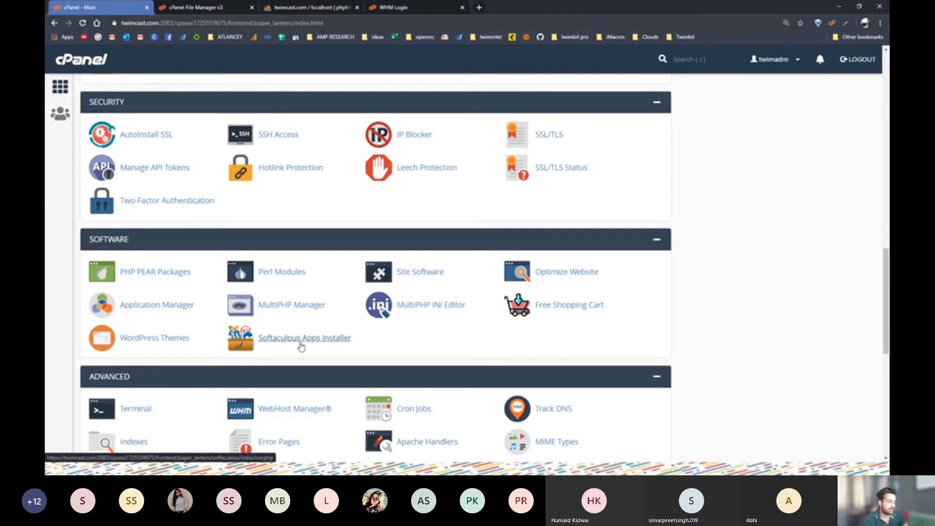
pyautogui.scroll(-1, 344, 331)
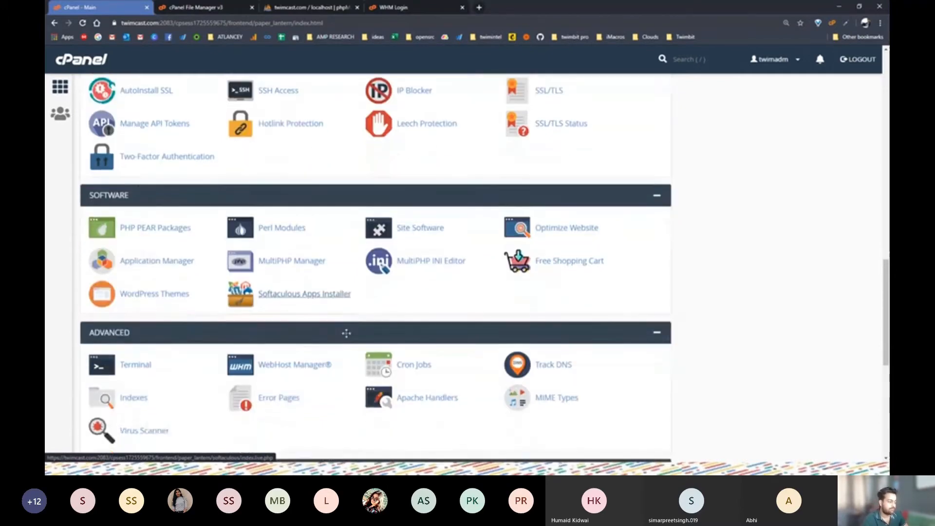
pyautogui.scroll(-2, 285, 295)
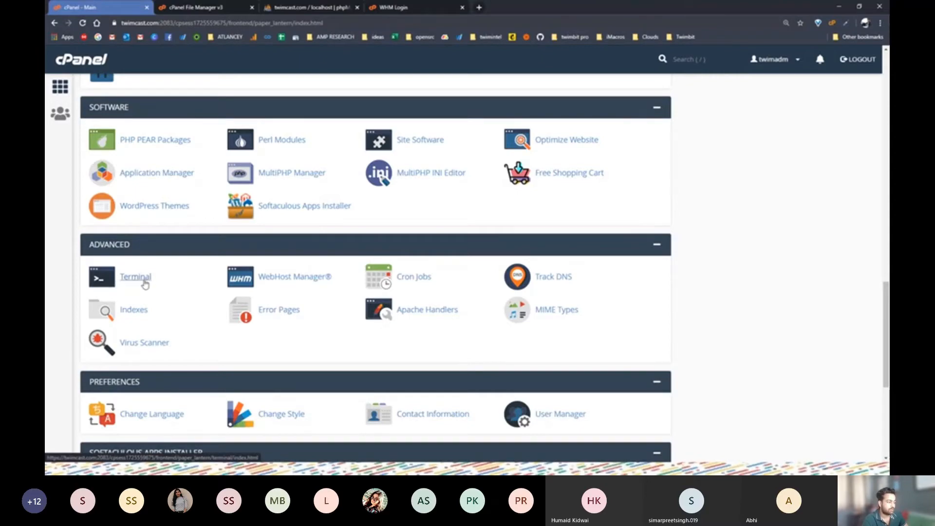
# Scroll through the entire cPanel home page, then return to the SSH (Secure shell) slide
pyautogui.scroll(-3, 149, 293)
pyautogui.scroll(-2, 591, 203)
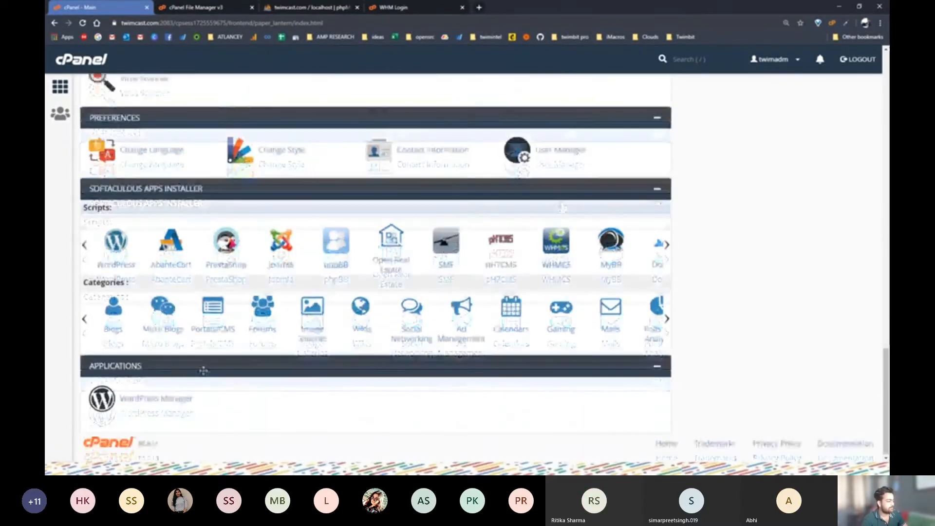
pyautogui.scroll(15, 192, 362)
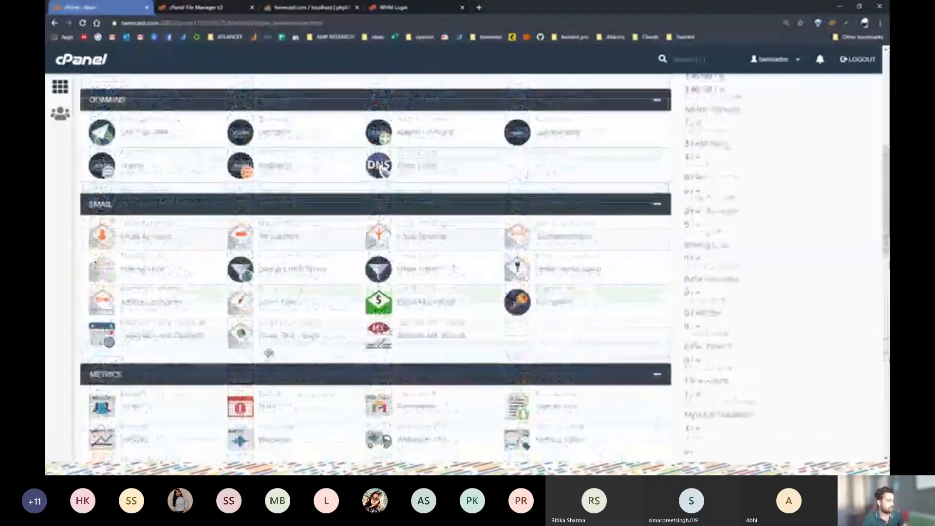
pyautogui.scroll(-3, 158, 229)
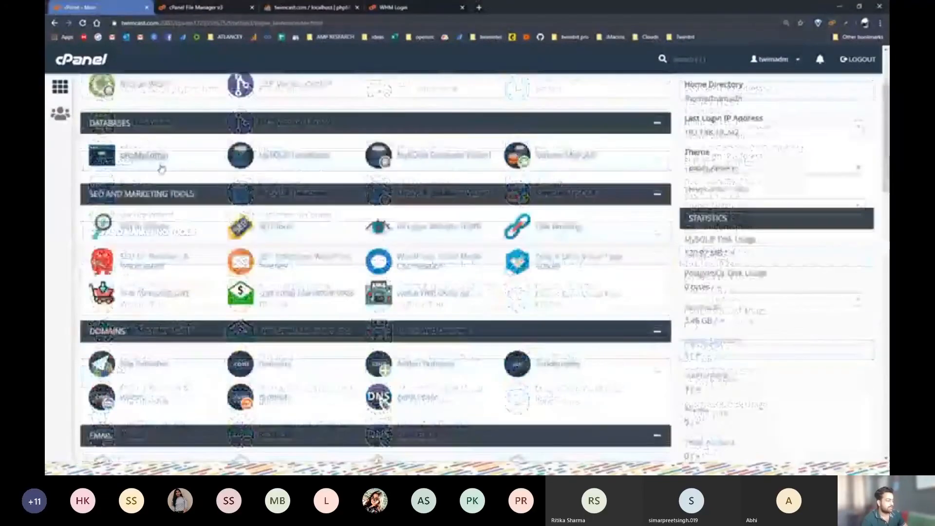
pyautogui.scroll(-3, 159, 229)
pyautogui.scroll(1, 151, 293)
pyautogui.scroll(-4, 147, 341)
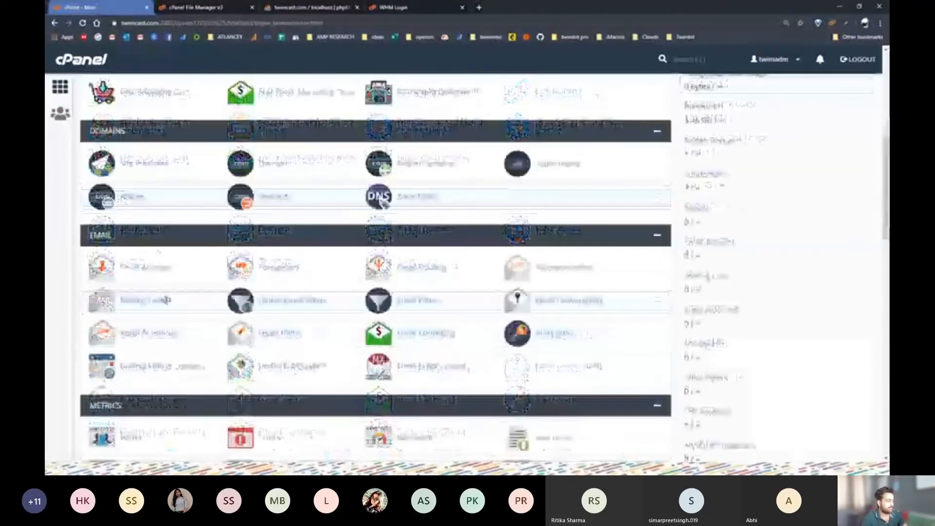
pyautogui.scroll(-6, 147, 341)
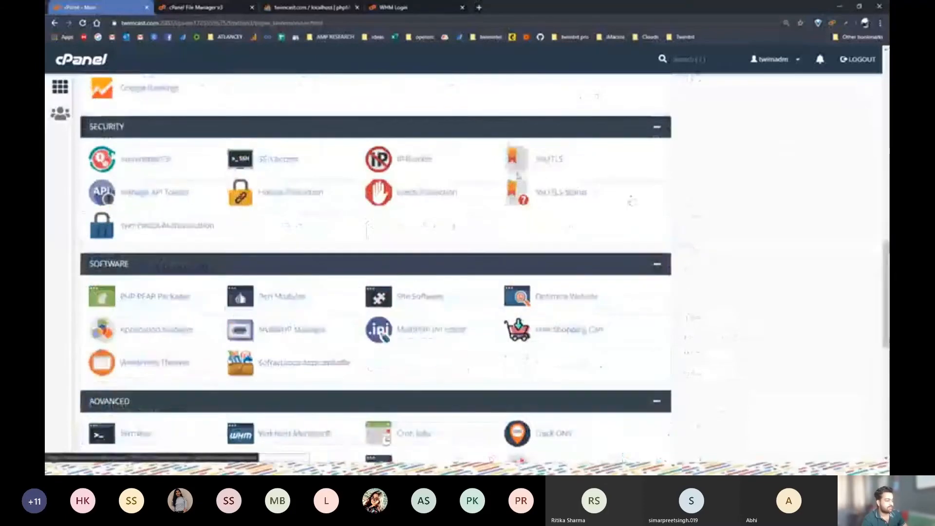
pyautogui.scroll(-1, 400, 267)
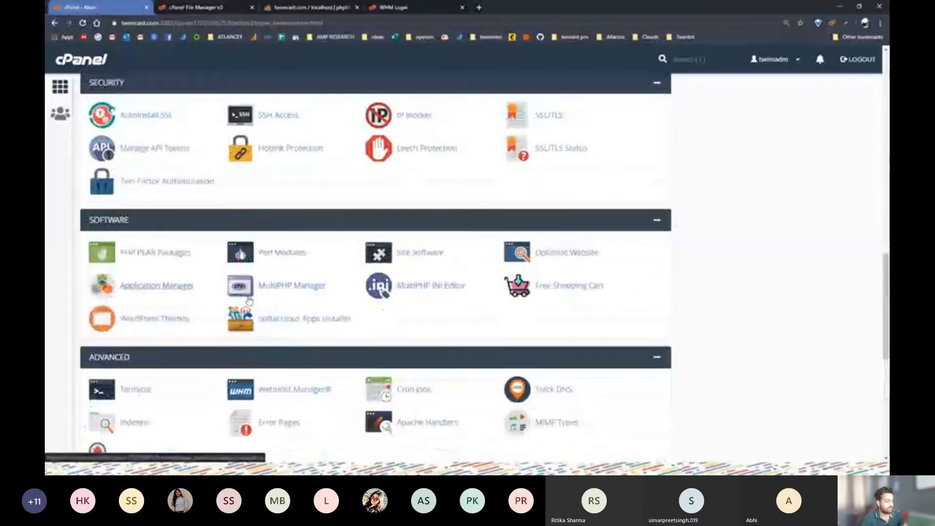
pyautogui.scroll(-5, 289, 373)
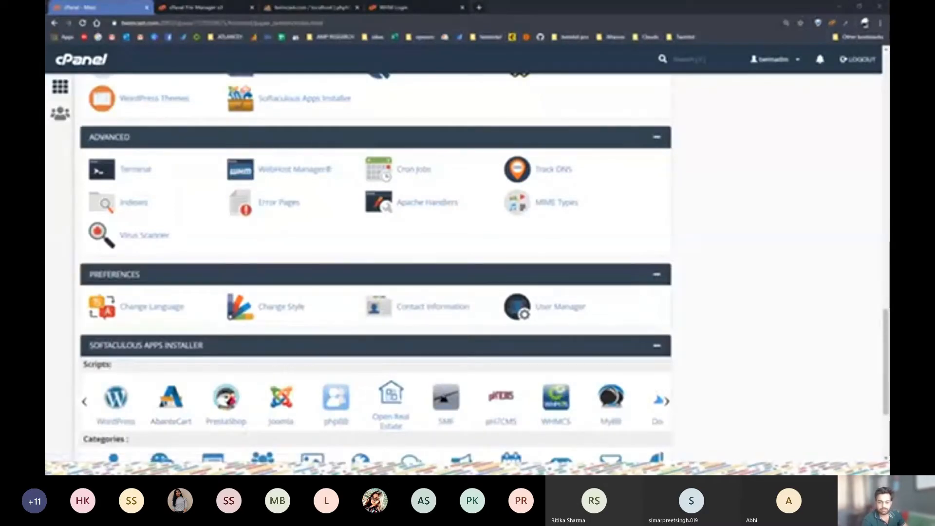
pyautogui.hotkey('alt', 'Tab')
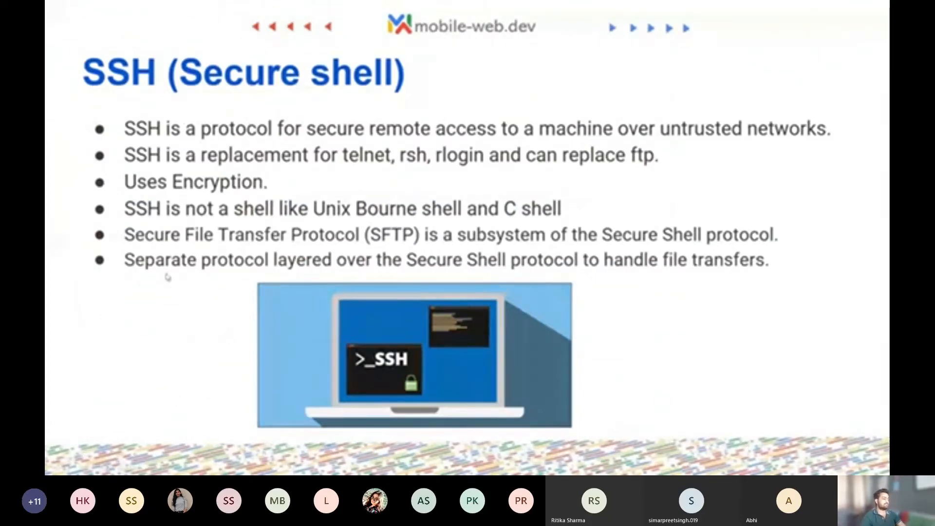
# Step forward one slide and back to show the FTP (File Transfer Protocol) slide
pyautogui.press('Right')
pyautogui.press('Right')
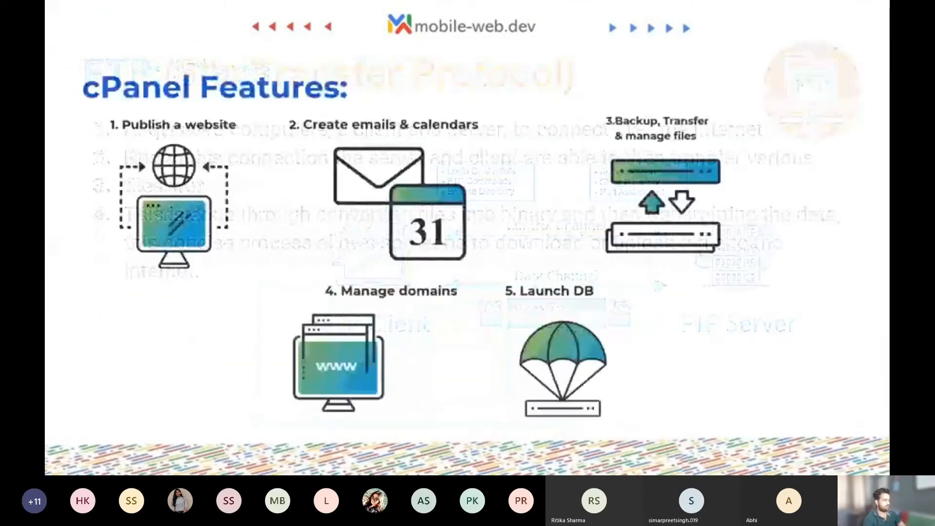
pyautogui.press('Left')
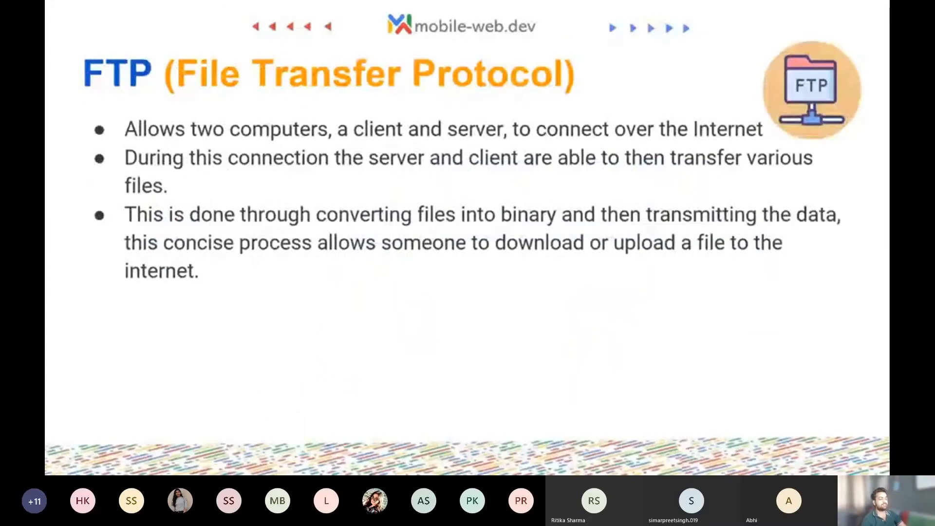
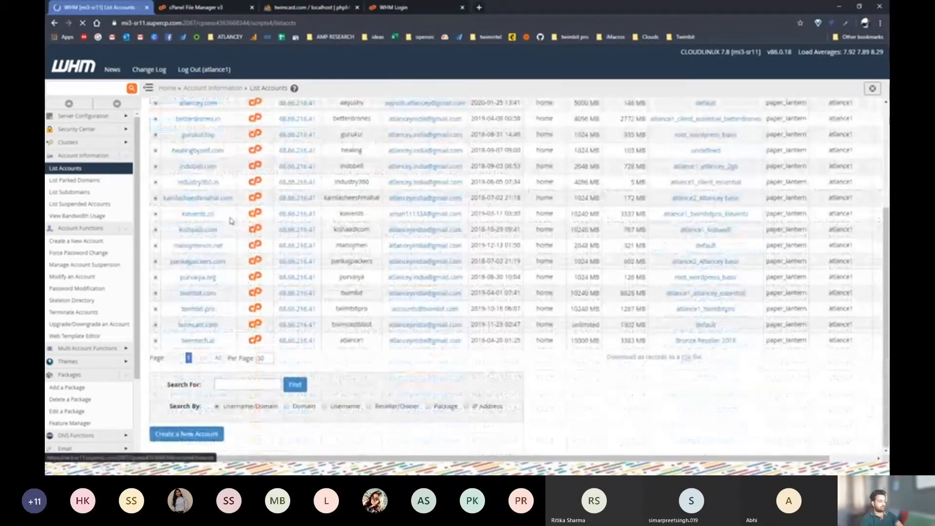
# Launch kievents.co's cPanel in a new tab and open FTP Accounts under Files
pyautogui.click(255, 214)
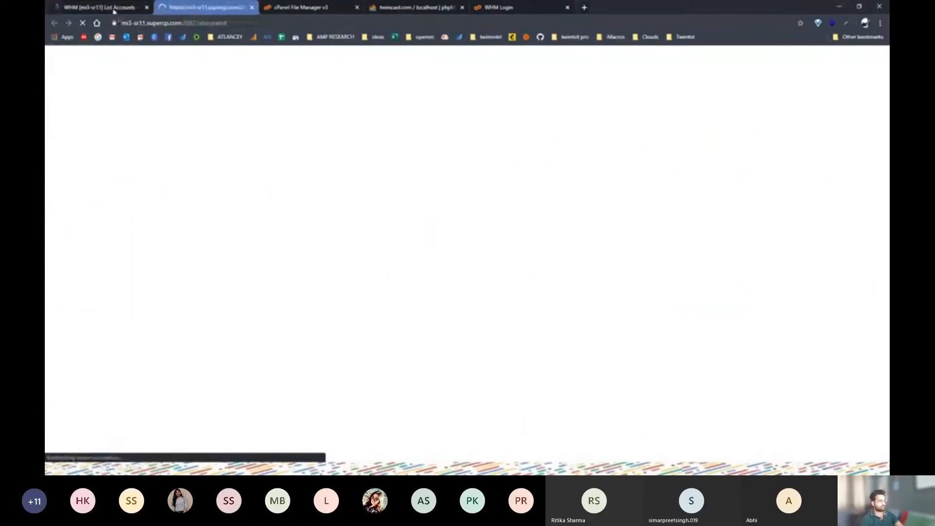
pyautogui.click(114, 9)
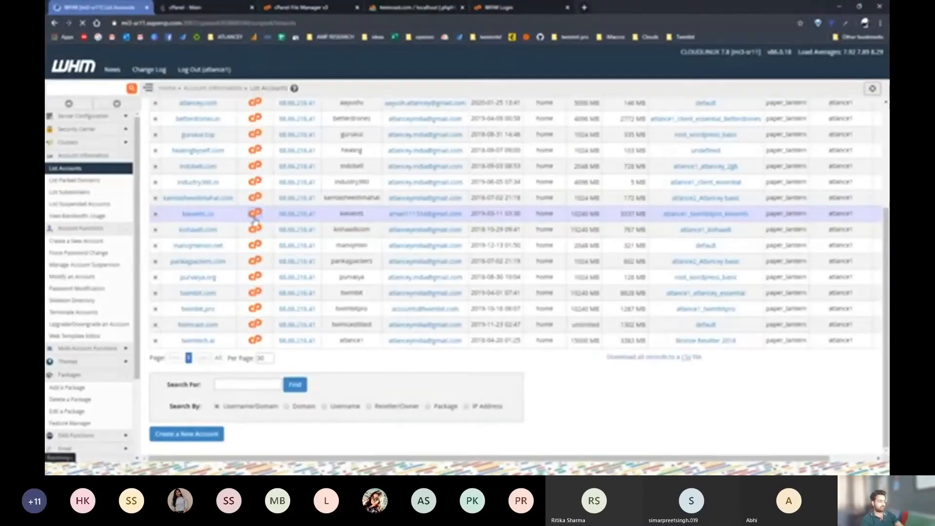
pyautogui.click(192, 16)
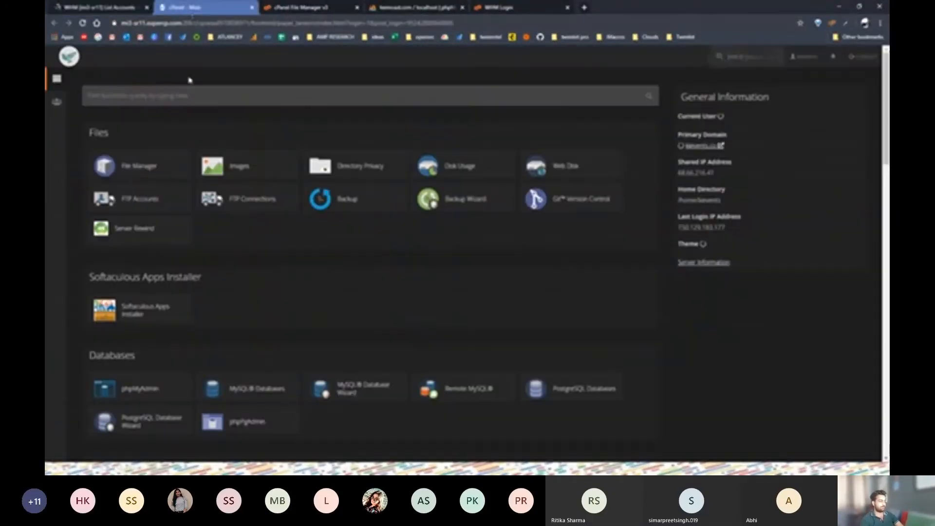
pyautogui.scroll(-5, 404, 430)
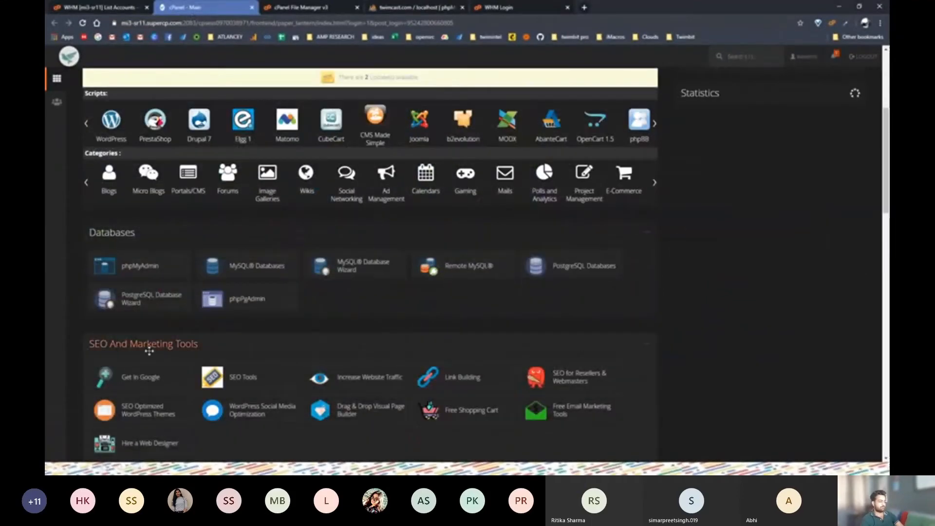
pyautogui.scroll(4, 146, 344)
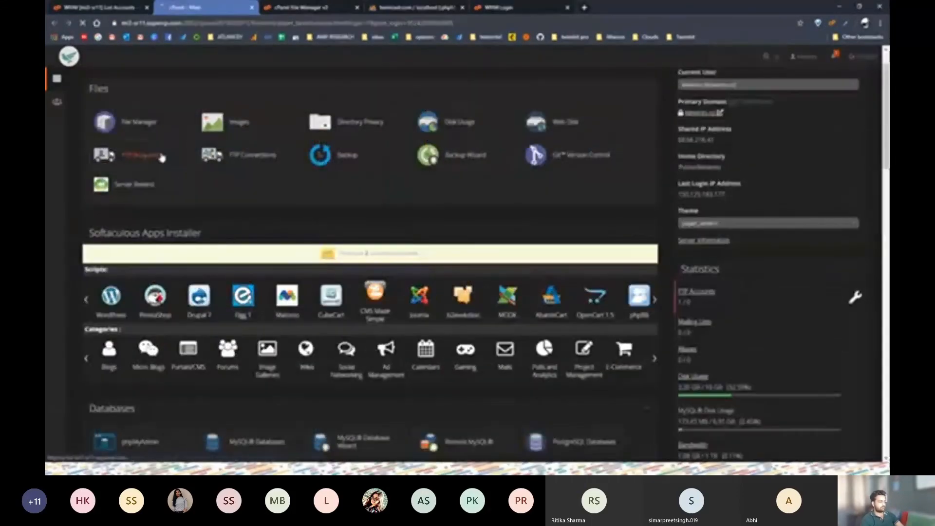
pyautogui.click(139, 155)
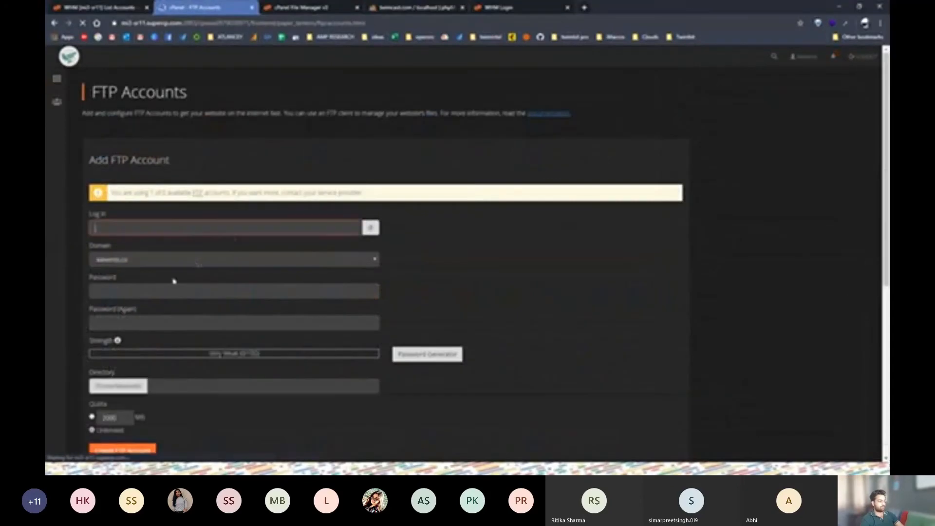
# Enter login name 'test' for the new FTP account on kievents.co
pyautogui.scroll(-5, 190, 312)
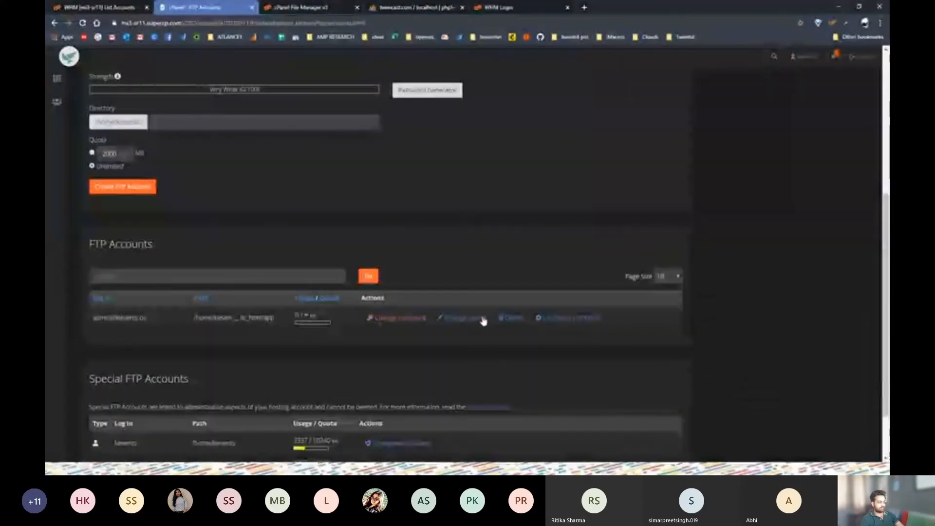
pyautogui.scroll(5, 556, 330)
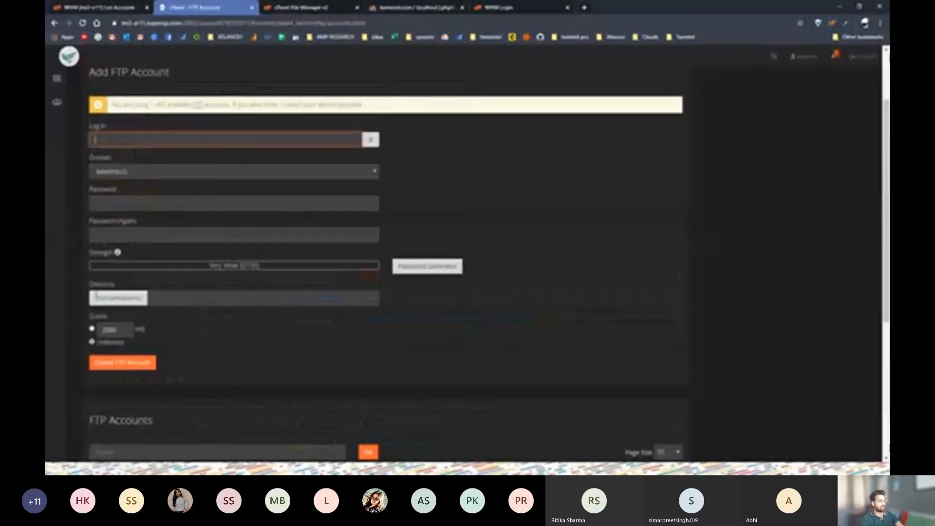
pyautogui.click(196, 229)
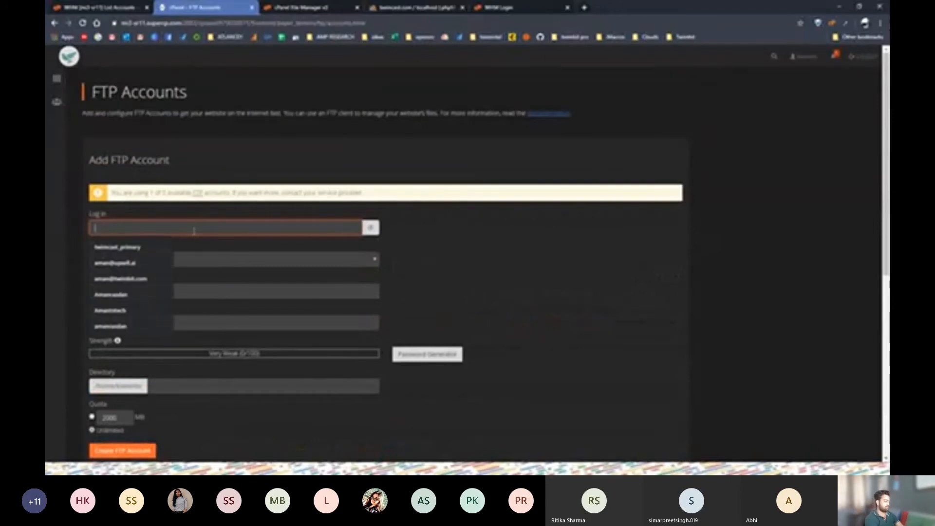
pyautogui.write('sei')
pyautogui.press('Tab')
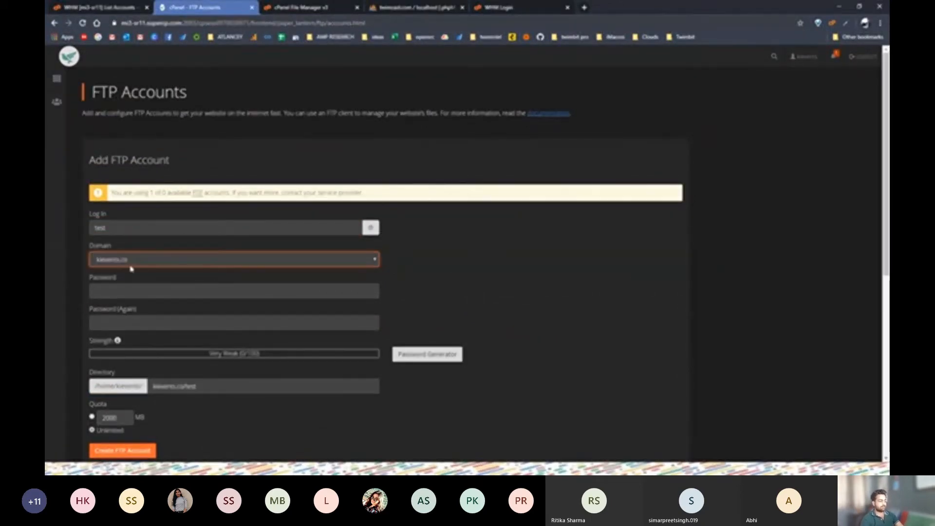
# Generate a strong password with the Password Generator and apply it to both password fields
pyautogui.click(131, 288)
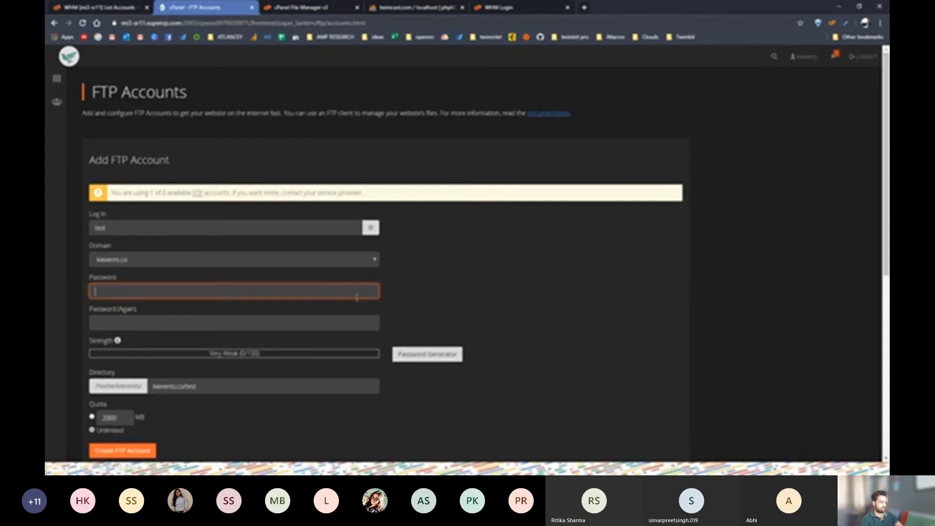
pyautogui.click(415, 353)
pyautogui.doubleClick(422, 219)
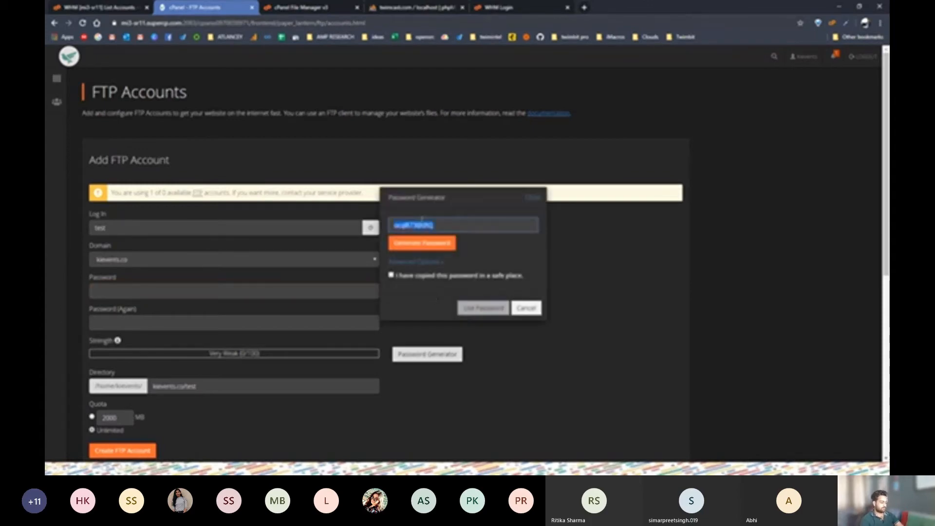
pyautogui.click(422, 243)
pyautogui.click(392, 275)
pyautogui.click(505, 308)
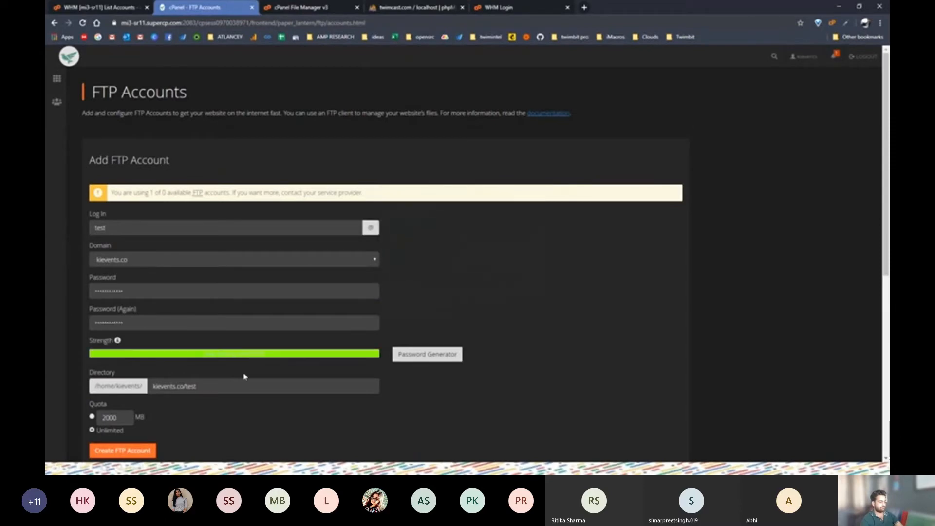
# Paste the generated password into a blank Notepad note for safekeeping
pyautogui.scroll(-2, 142, 353)
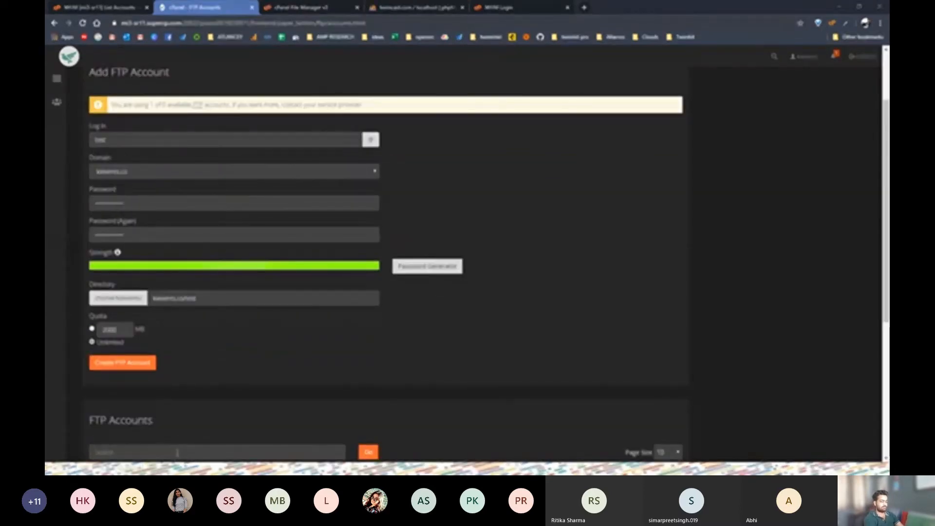
pyautogui.click(141, 467)
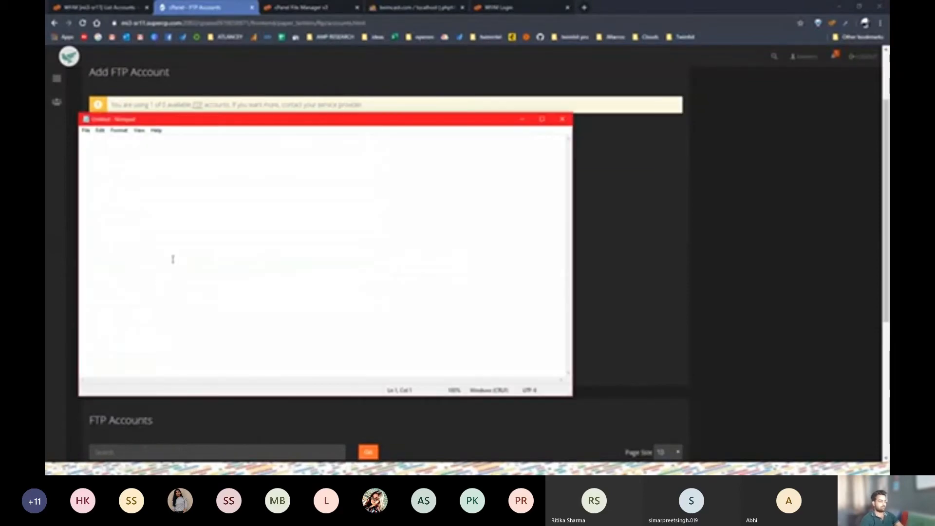
pyautogui.hotkey('ctrl', 'v')
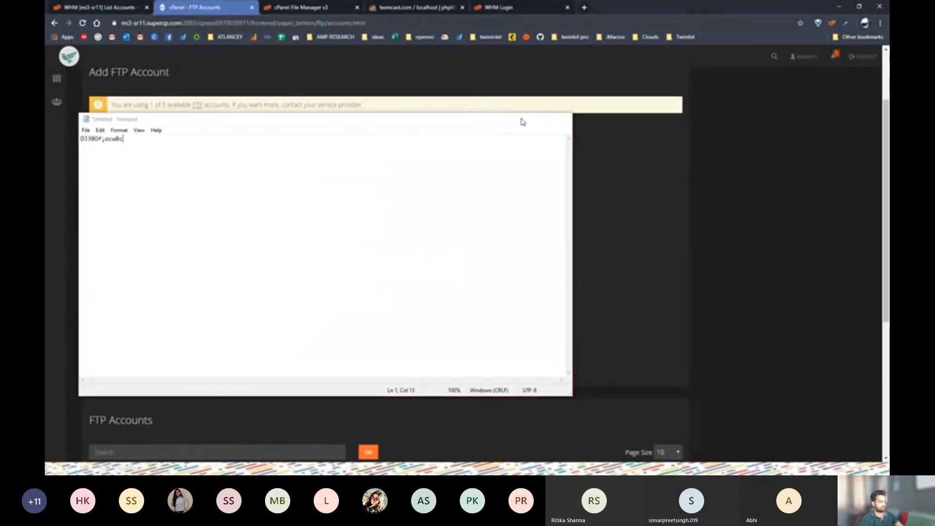
pyautogui.click(523, 119)
pyautogui.scroll(-1, 159, 305)
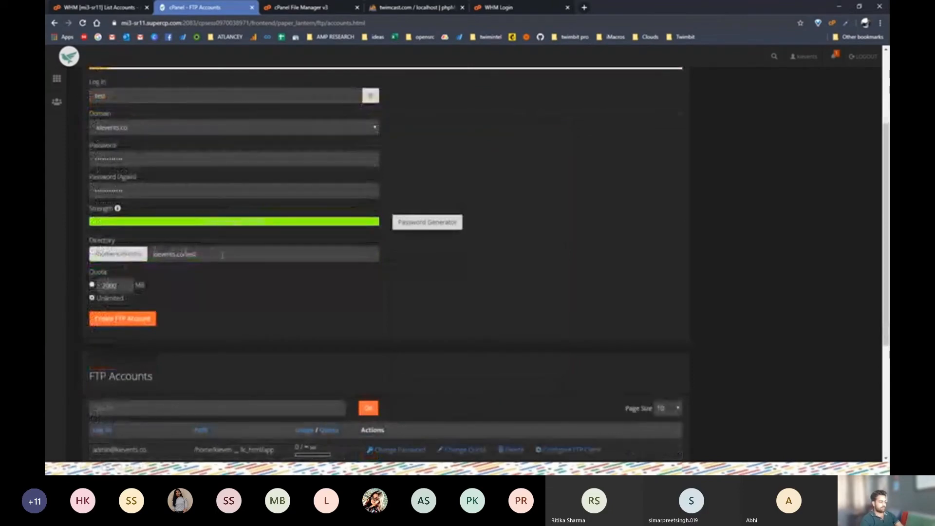
# Replace the default directory with public_html and submit; it fails on the 0-account FTP limit
pyautogui.moveTo(222, 255); pyautogui.dragTo(140, 253)
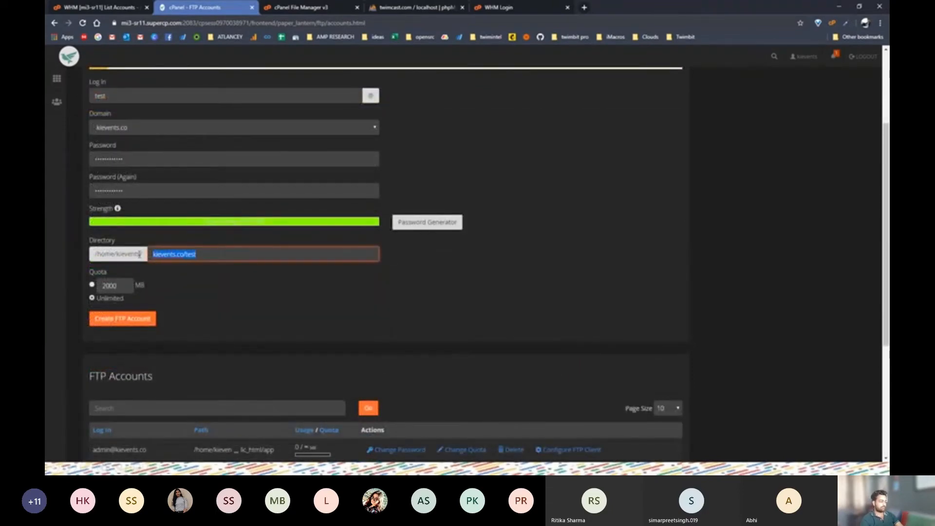
pyautogui.press('BackSpace')
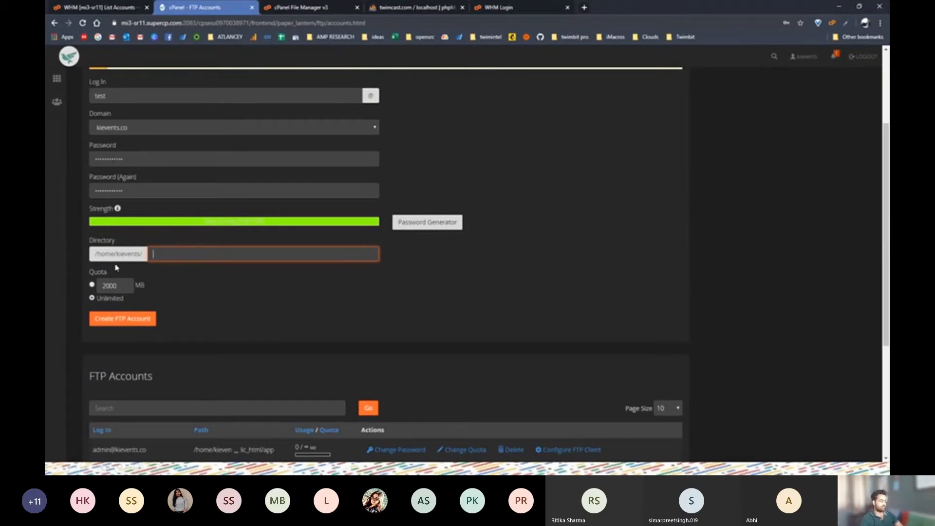
pyautogui.moveTo(117, 254); pyautogui.dragTo(139, 254)
pyautogui.click(164, 253)
pyautogui.scroll(1, 172, 257)
pyautogui.write('public')
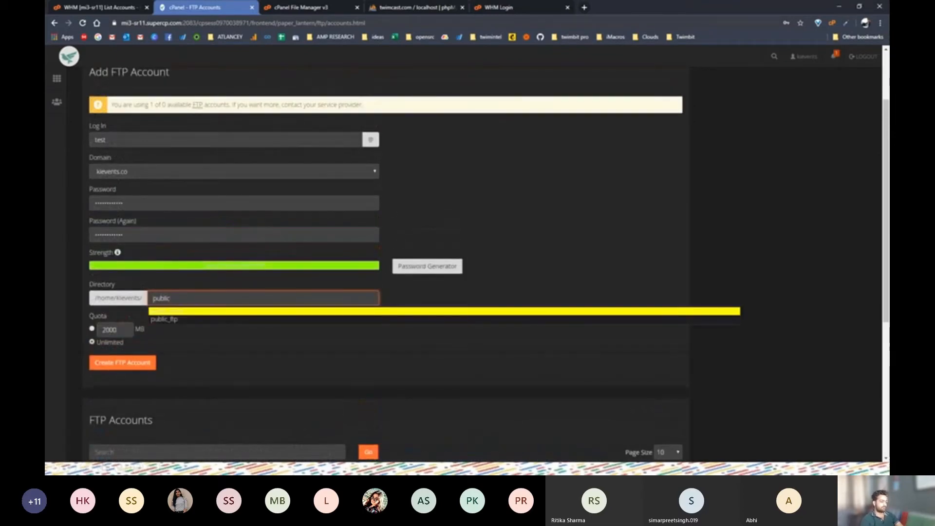
pyautogui.click(243, 312)
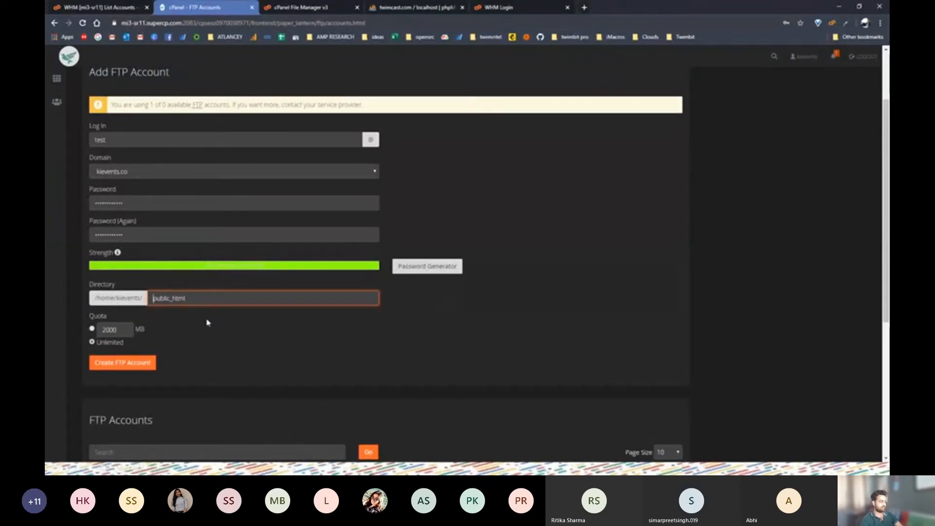
pyautogui.scroll(-2, 118, 284)
pyautogui.click(119, 276)
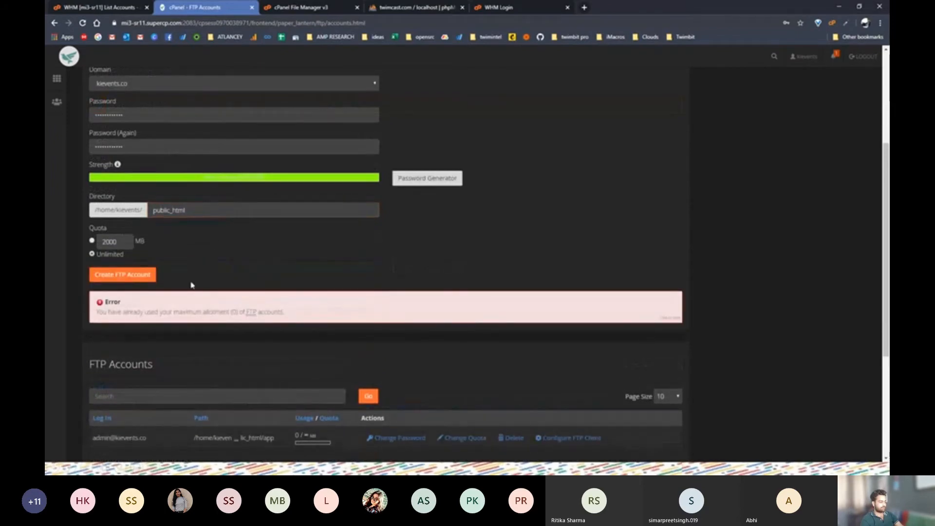
# Delete the existing FTP account while keeping its home directory
pyautogui.scroll(-1, 262, 334)
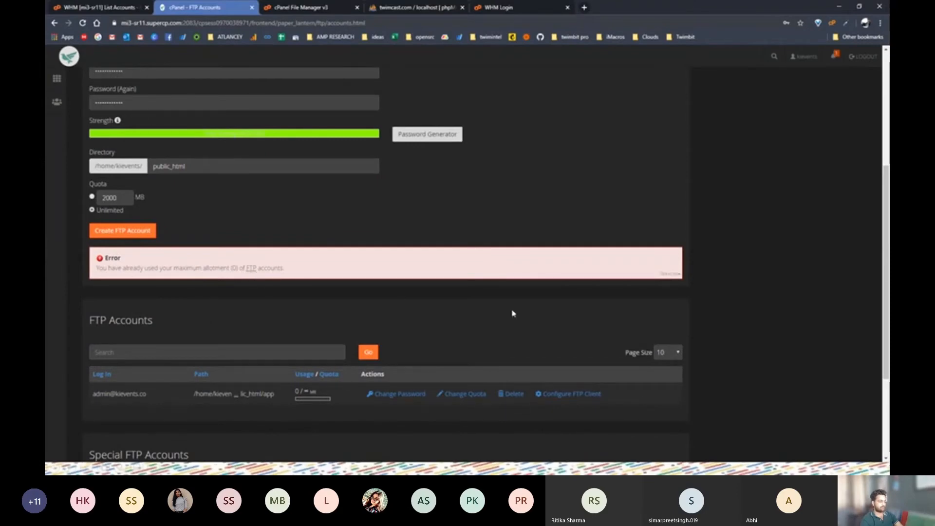
pyautogui.click(514, 396)
pyautogui.scroll(-3, 194, 384)
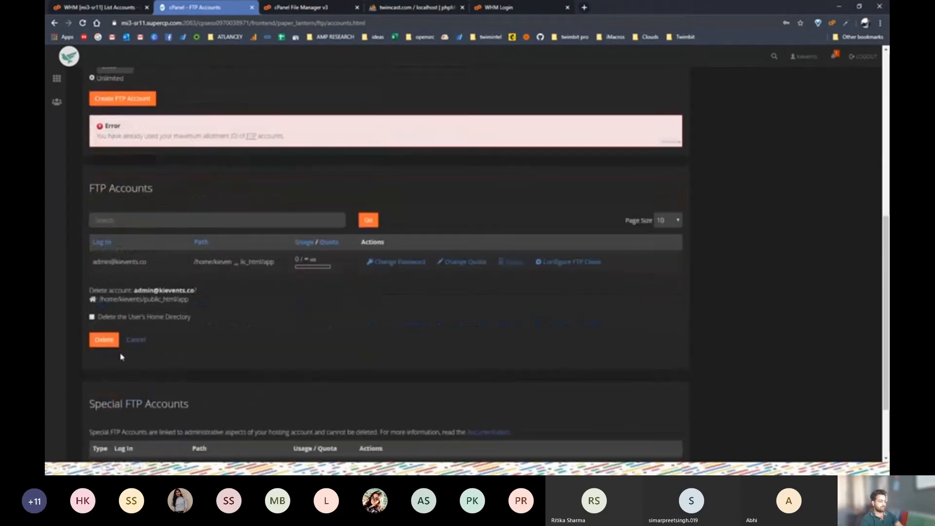
pyautogui.click(92, 317)
pyautogui.click(91, 318)
pyautogui.click(103, 338)
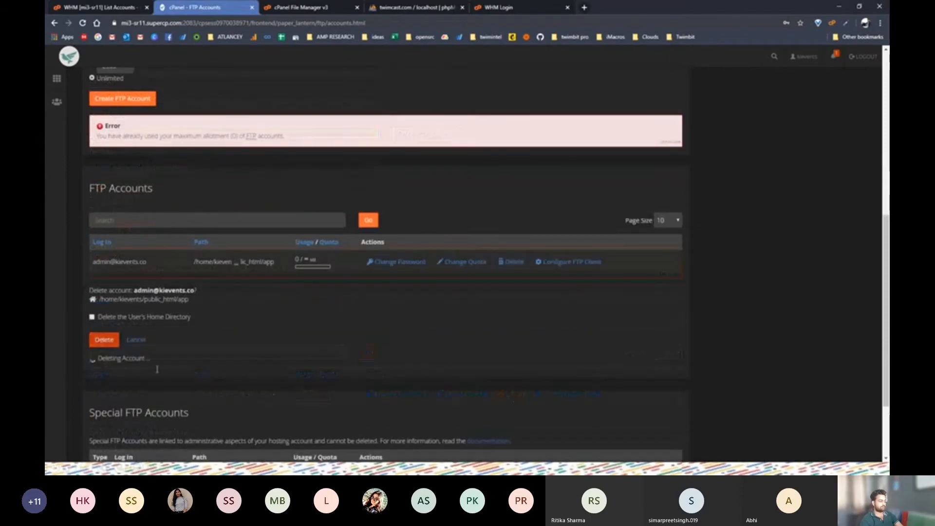
# Retry creating the test FTP account, which still reports the account limit
pyautogui.scroll(3, 210, 285)
pyautogui.click(124, 241)
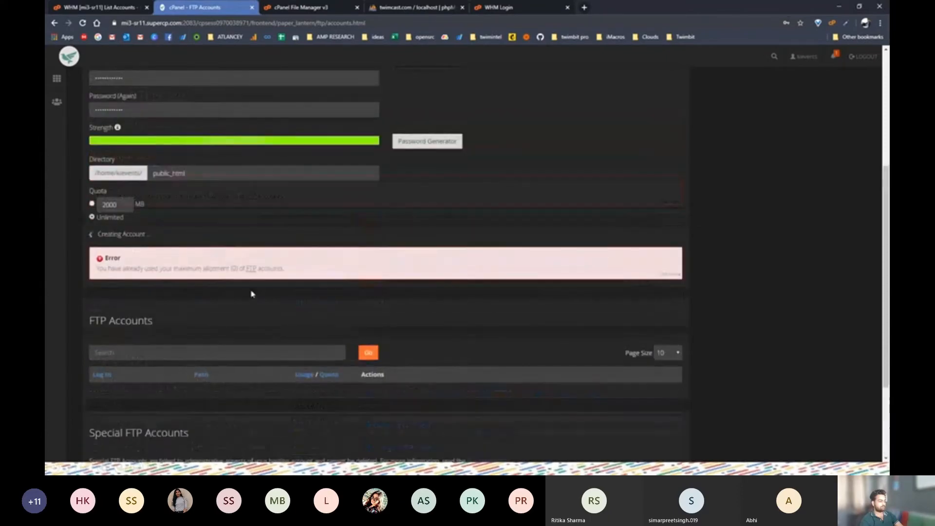
pyautogui.scroll(3, 138, 268)
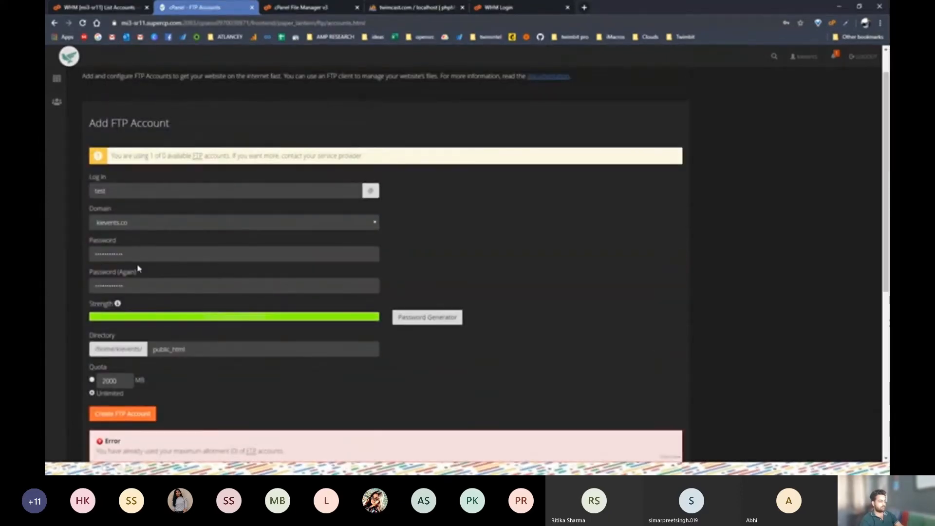
# Reload the form and enter login test with the saved password in both fields
pyautogui.click(82, 23)
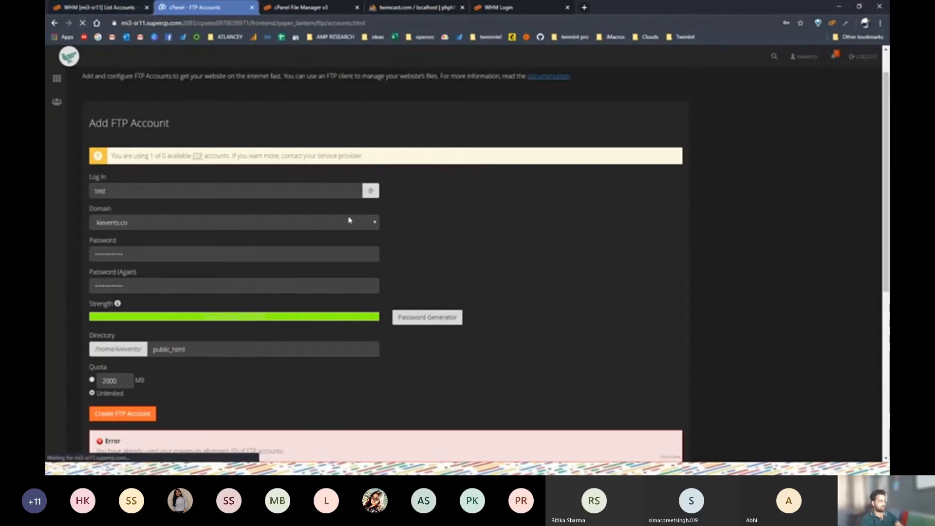
pyautogui.click(142, 161)
pyautogui.write('test')
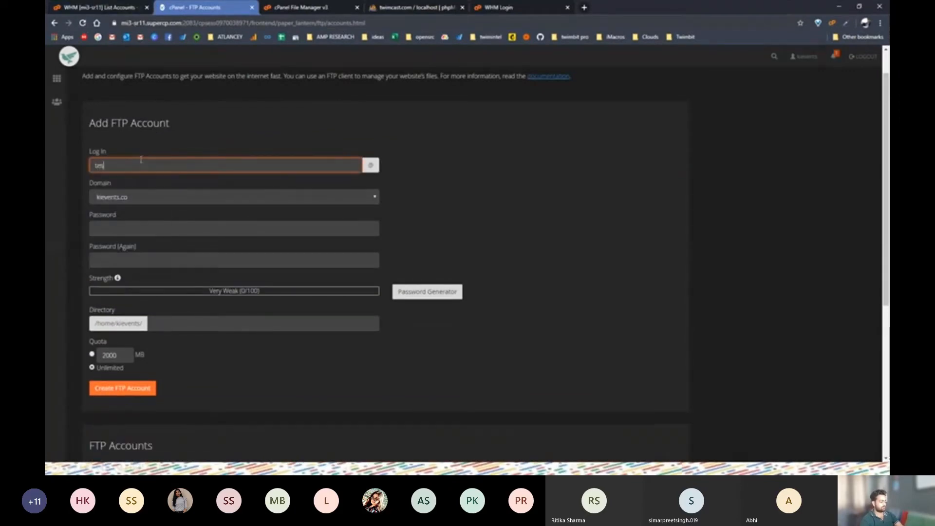
pyautogui.scroll(-4, 168, 195)
pyautogui.scroll(-3, 170, 195)
pyautogui.scroll(7, 146, 199)
pyautogui.click(116, 225)
pyautogui.hotkey('ctrl', 'v')
pyautogui.click(127, 266)
pyautogui.hotkey('ctrl', 'v')
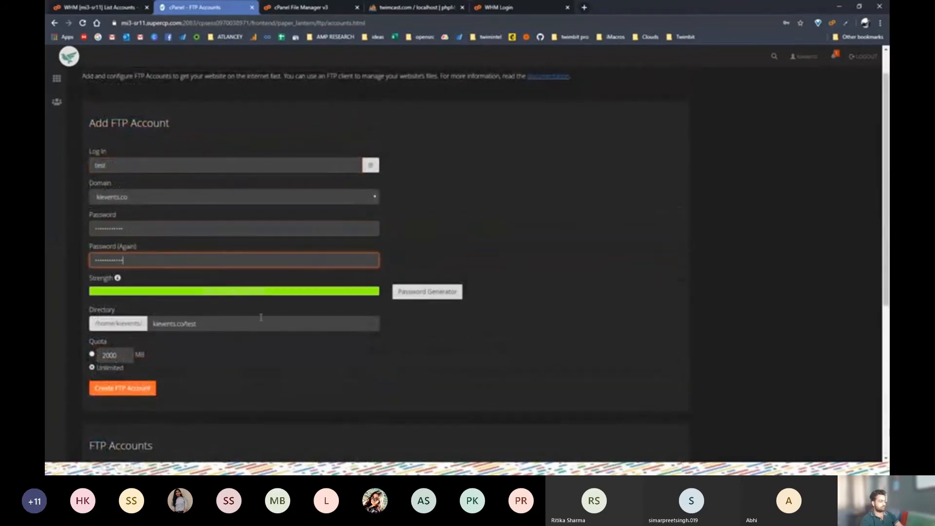
# Set the directory to public_html and submit, hitting the same zero-FTP-account error
pyautogui.tripleClick(216, 329)
pyautogui.press('BackSpace')
pyautogui.write('publ')
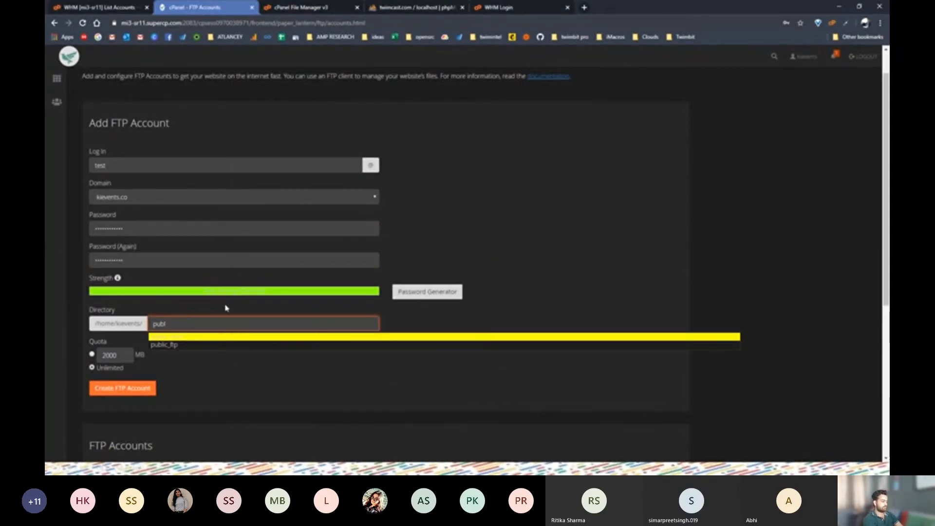
pyautogui.click(200, 340)
pyautogui.click(131, 391)
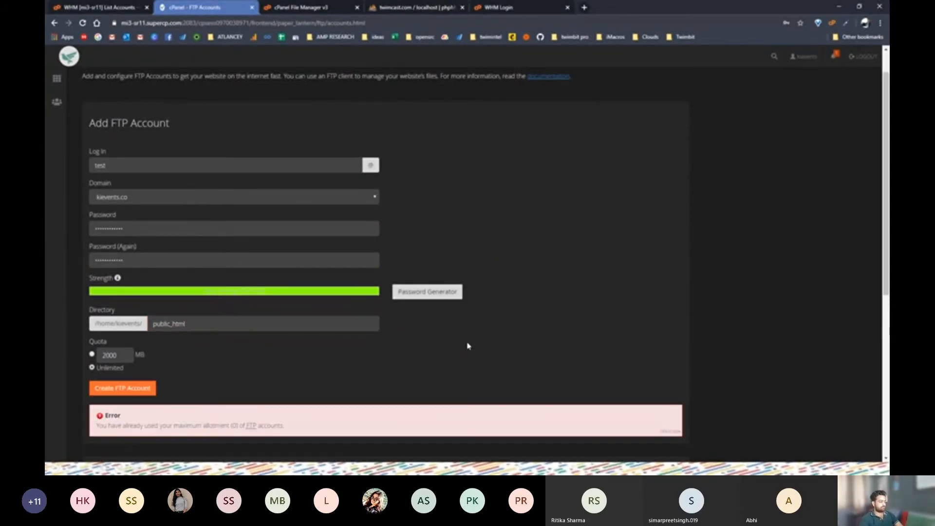
pyautogui.scroll(-5, 468, 345)
pyautogui.scroll(4, 407, 309)
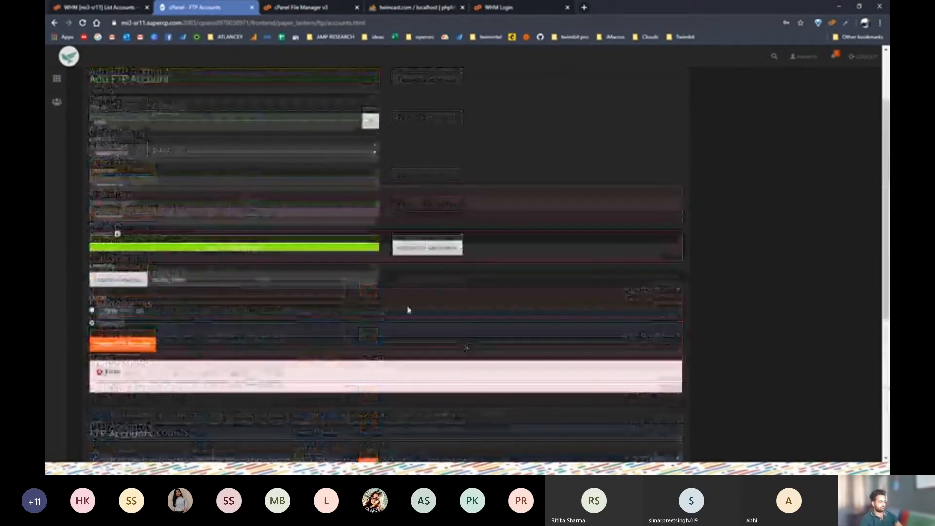
pyautogui.click(117, 13)
pyautogui.scroll(-2, 438, 244)
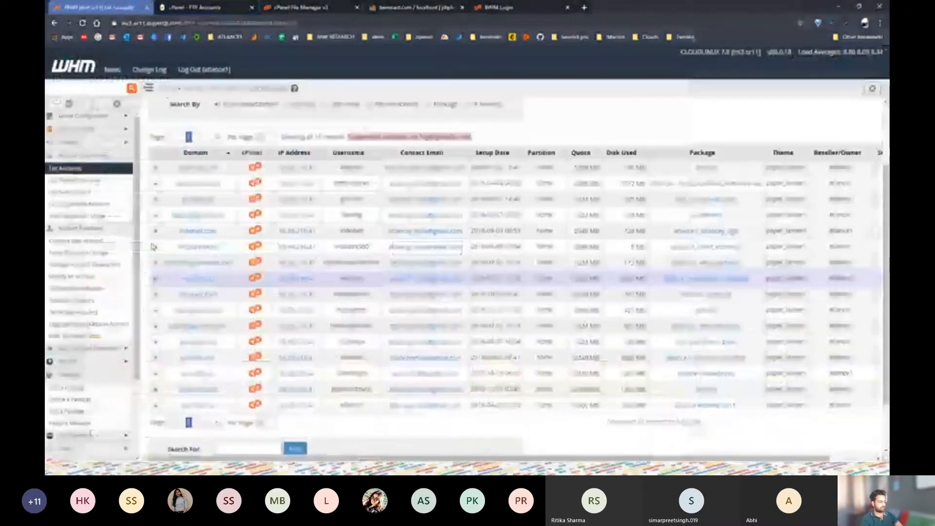
# Expand the kievents.co account row in WHM and briefly open its website
pyautogui.click(155, 279)
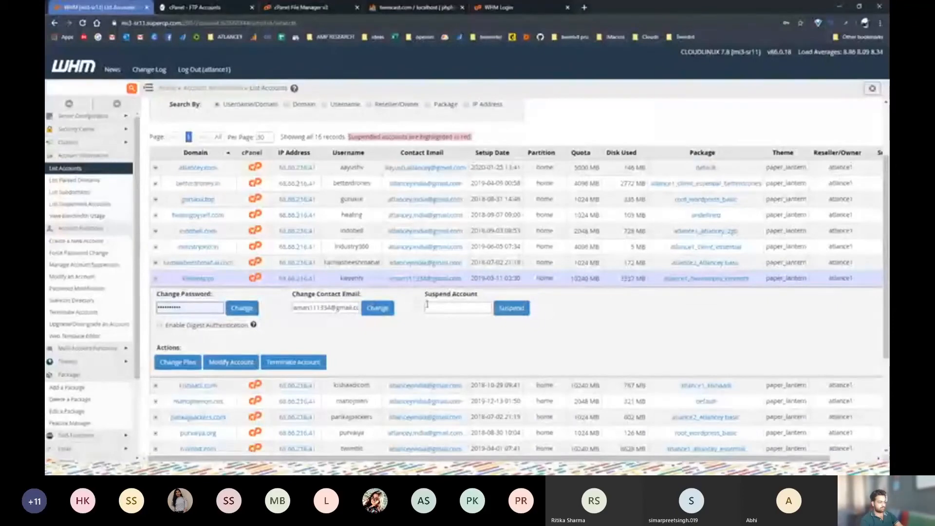
pyautogui.click(207, 277)
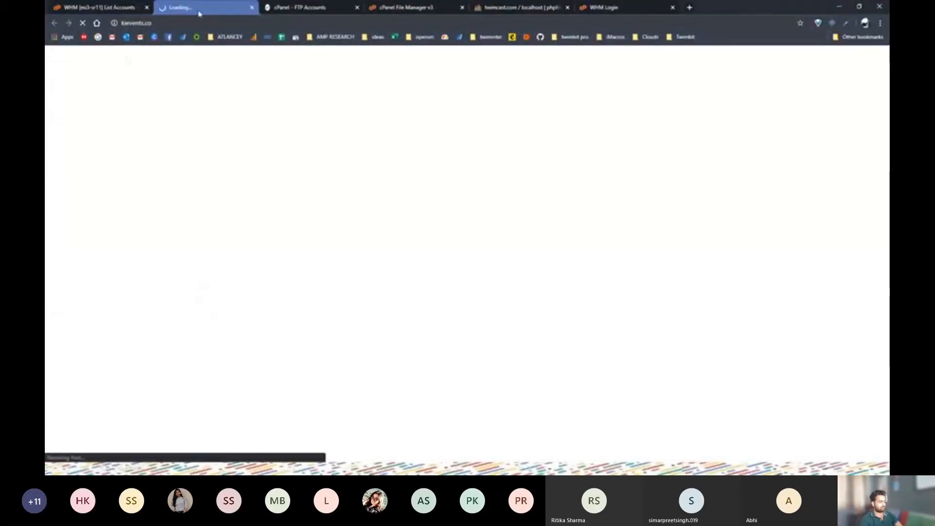
pyautogui.click(252, 8)
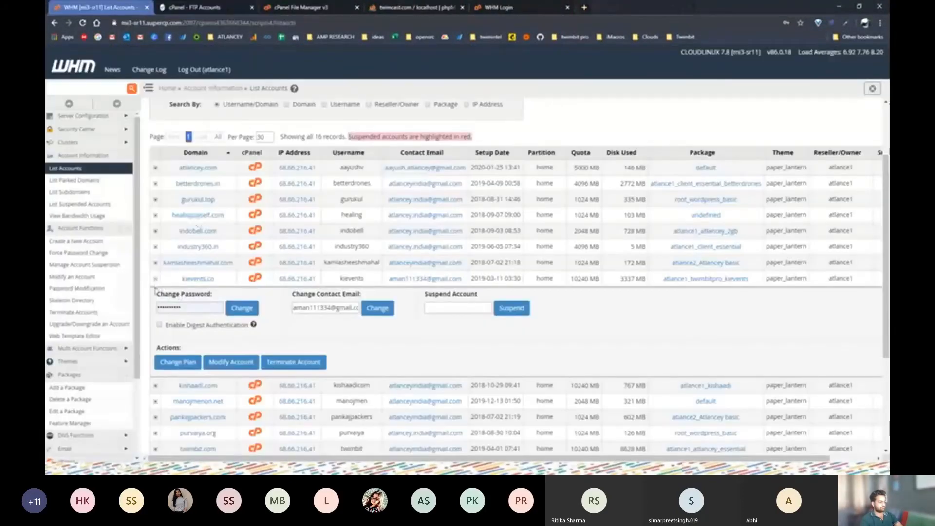
# Set FTP Accounts to Unlimited under Modify Account and save it as a new package
pyautogui.click(229, 364)
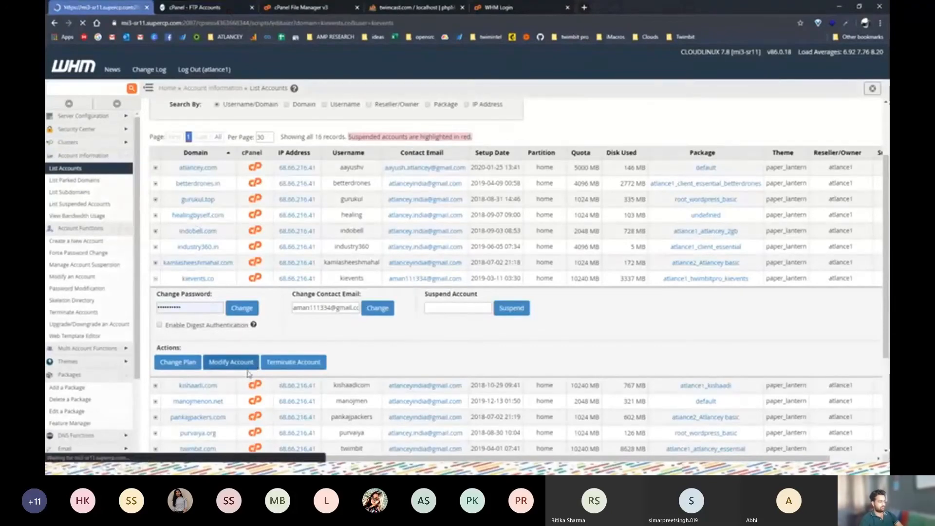
pyautogui.scroll(-5, 258, 363)
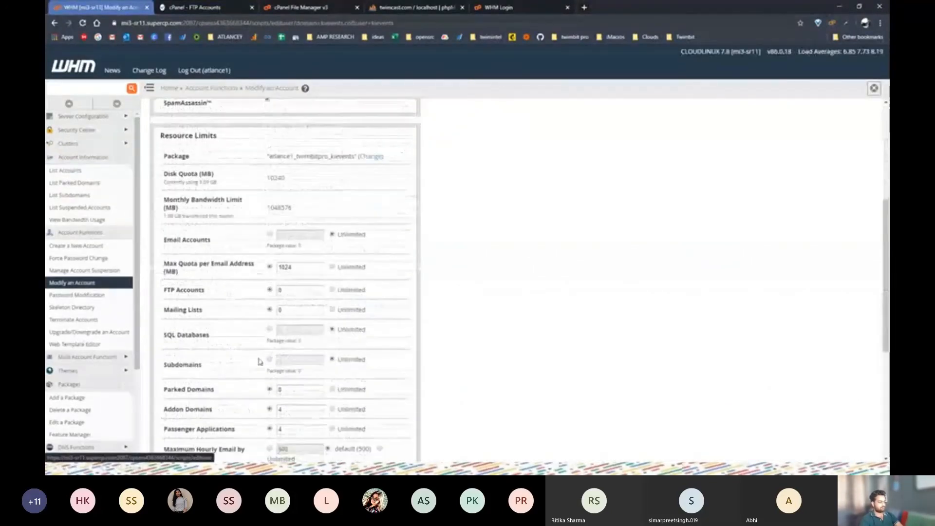
pyautogui.scroll(-1, 259, 361)
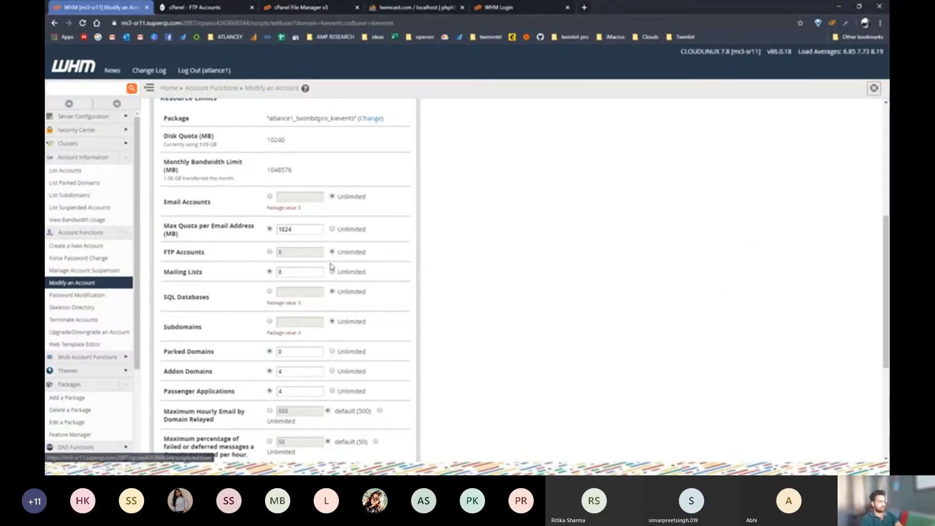
pyautogui.scroll(-3, 316, 280)
pyautogui.scroll(-1, 314, 295)
pyautogui.click(178, 439)
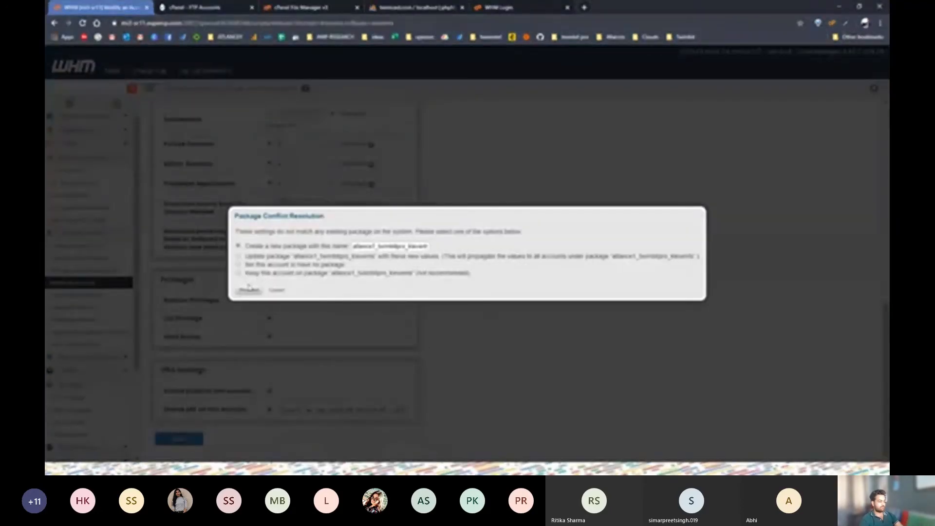
pyautogui.click(249, 290)
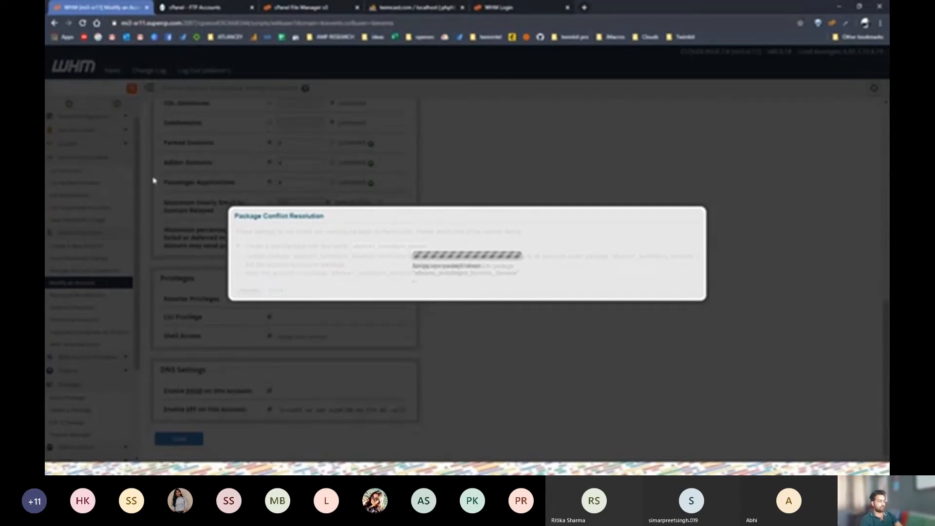
pyautogui.click(171, 8)
pyautogui.click(103, 8)
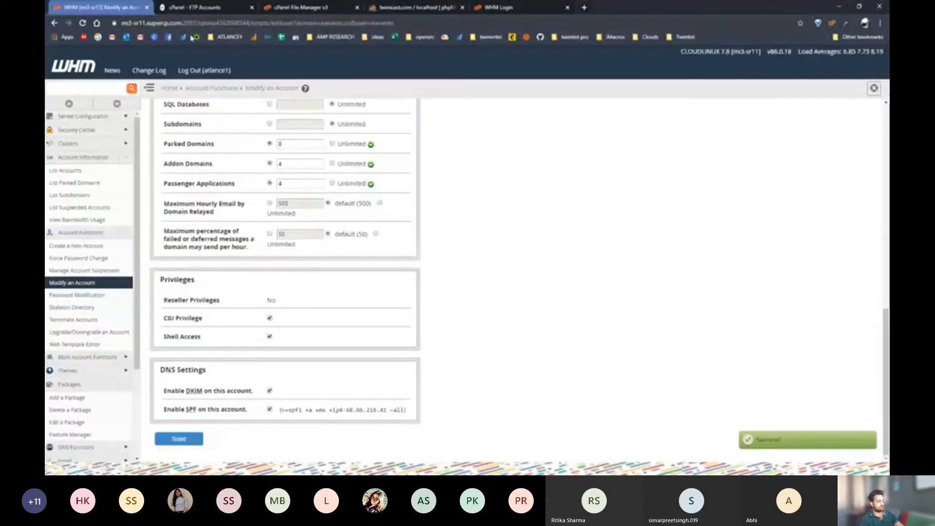
# Reload cPanel's FTP page and enter login test with the saved password twice
pyautogui.click(192, 7)
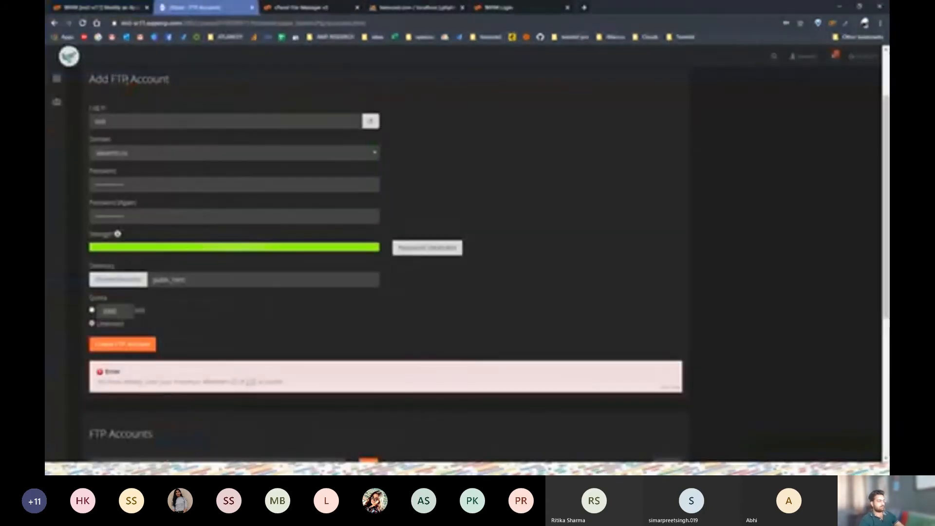
pyautogui.click(83, 23)
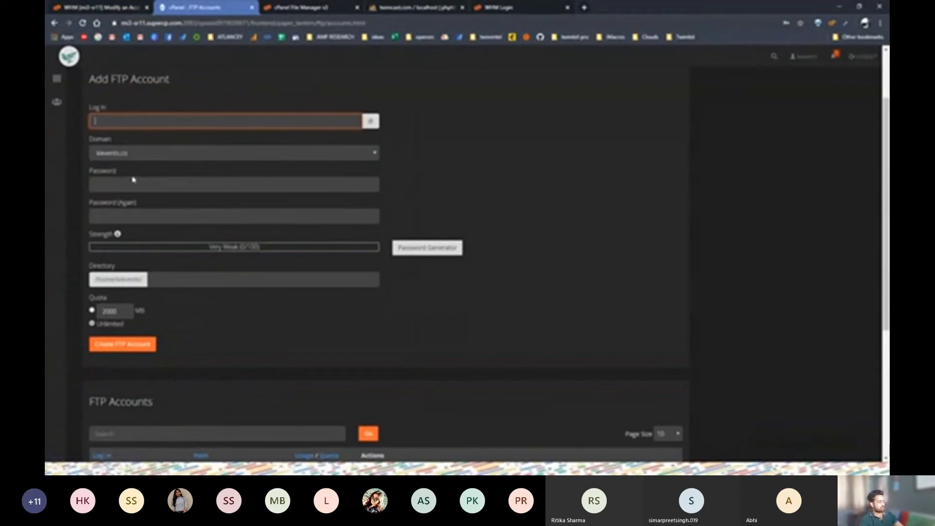
pyautogui.write('test')
pyautogui.press('Tab')
pyautogui.press('Tab')
pyautogui.hotkey('ctrl', 'v')
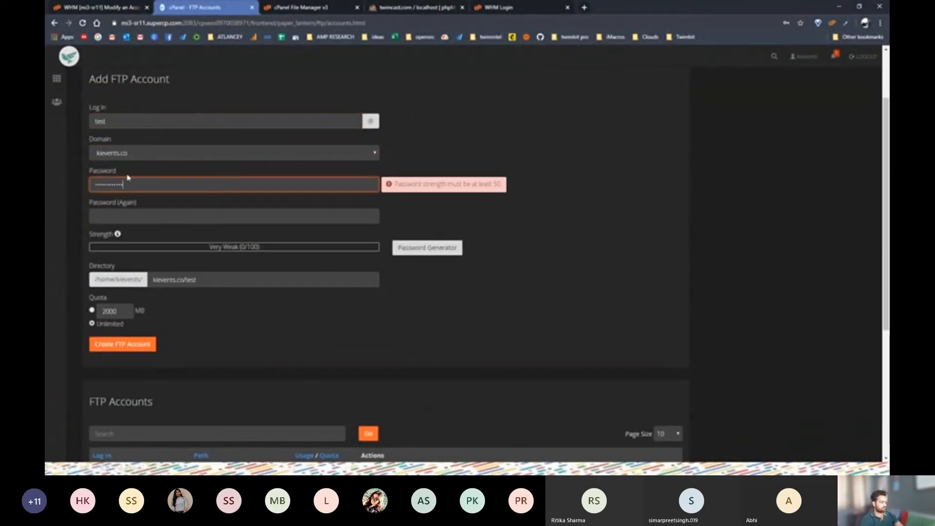
pyautogui.click(127, 221)
pyautogui.hotkey('ctrl', 'v')
pyautogui.press('Tab')
pyautogui.press('Tab')
pyautogui.write('p')
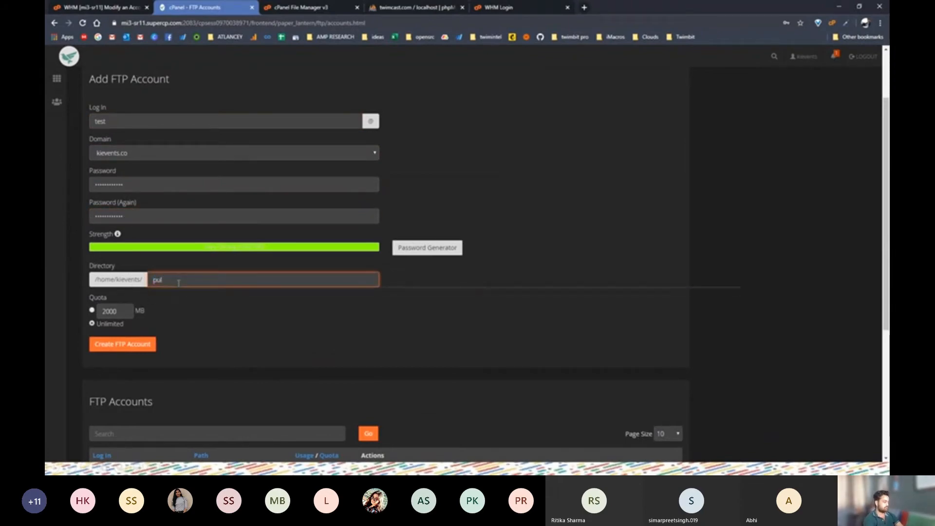
pyautogui.press('Down')
pyautogui.press('Up')
pyautogui.press('Return')
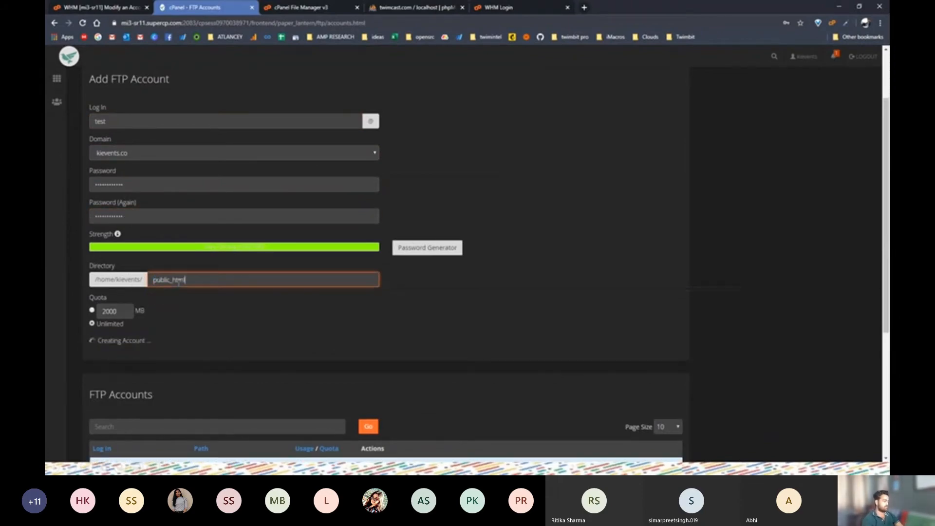
pyautogui.scroll(-5, 229, 351)
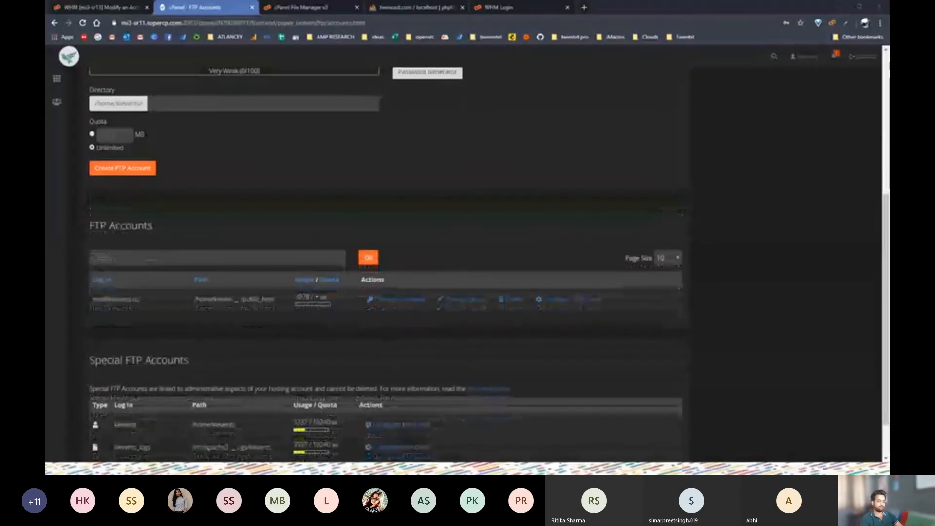
pyautogui.moveTo(933, 168); pyautogui.dragTo(518, 1)
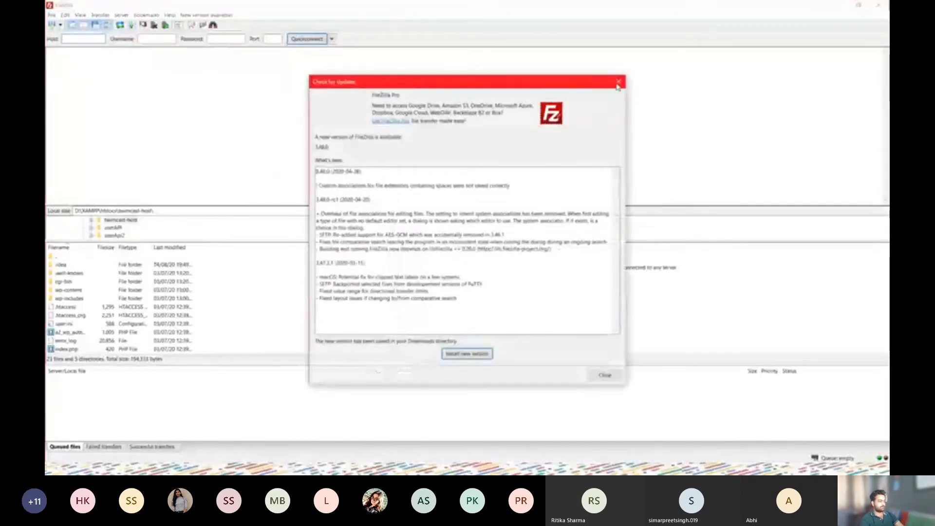
# Dismiss FileZilla's update notice and add a Site Manager entry named 'test'
pyautogui.click(617, 83)
pyautogui.click(51, 16)
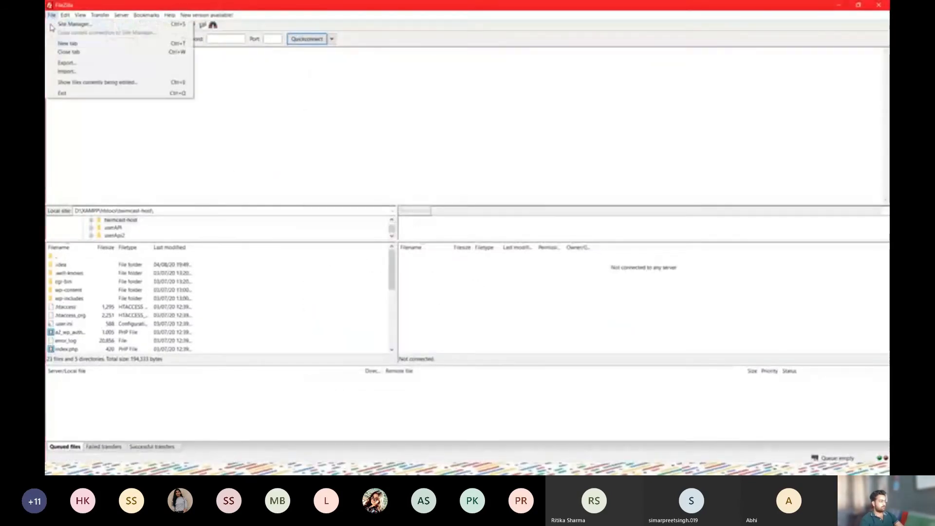
pyautogui.click(84, 26)
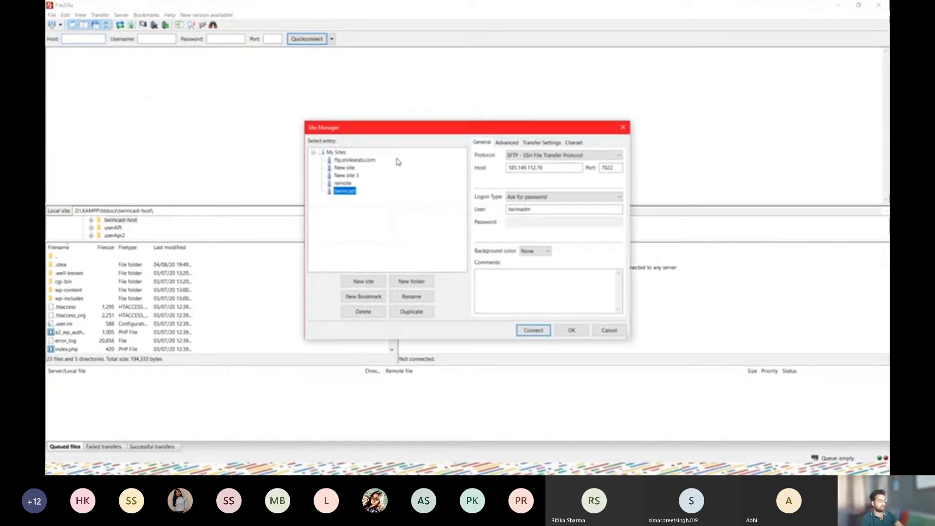
pyautogui.click(360, 281)
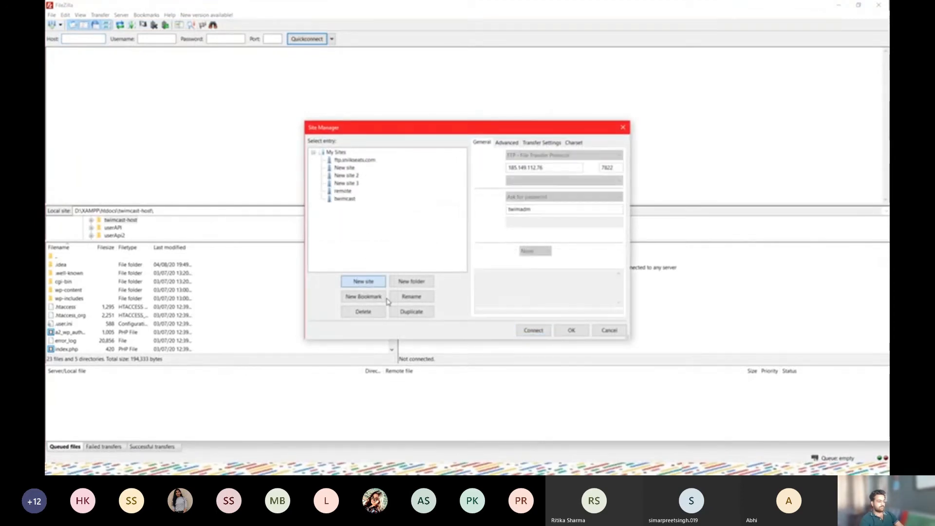
pyautogui.write('test')
pyautogui.click(542, 166)
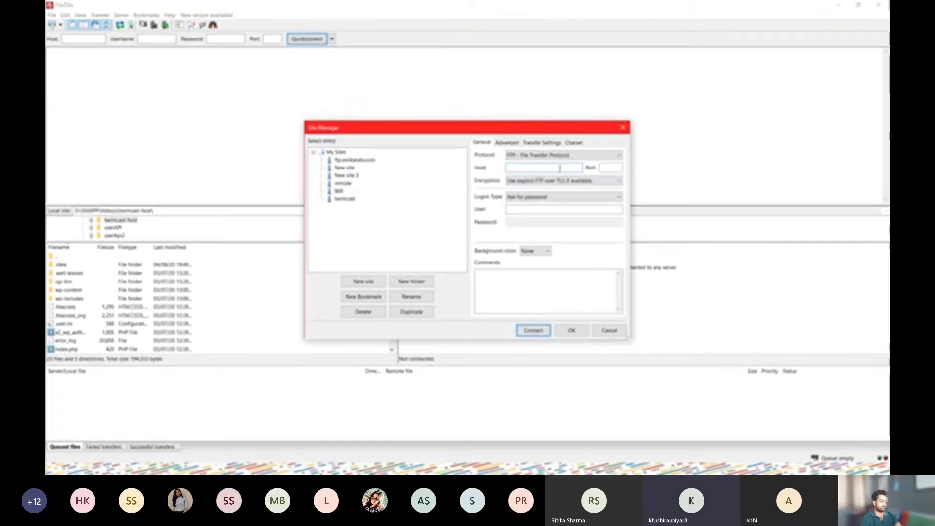
pyautogui.hotkey('alt', 'Tab')
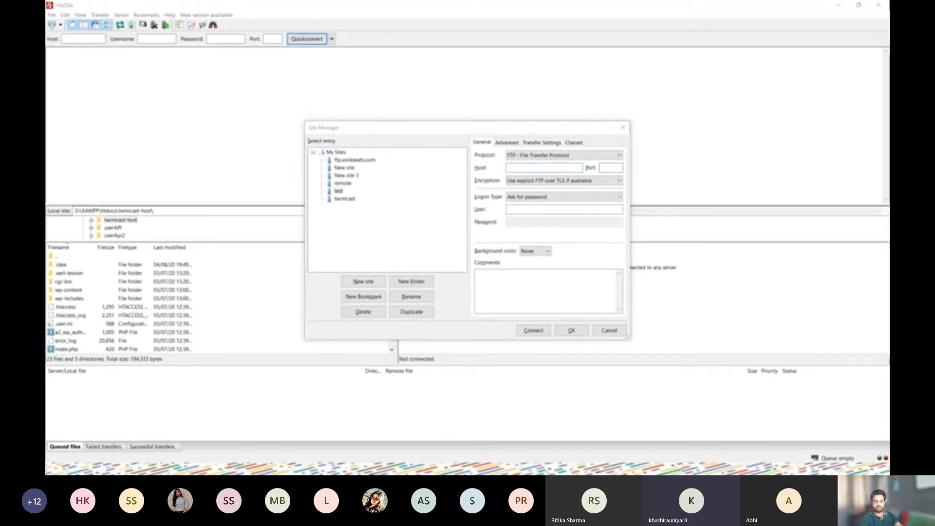
# Copy the server address ftp.kievents.co from the test account's FTP client settings in cPanel
pyautogui.hotkey('alt', 'Tab')
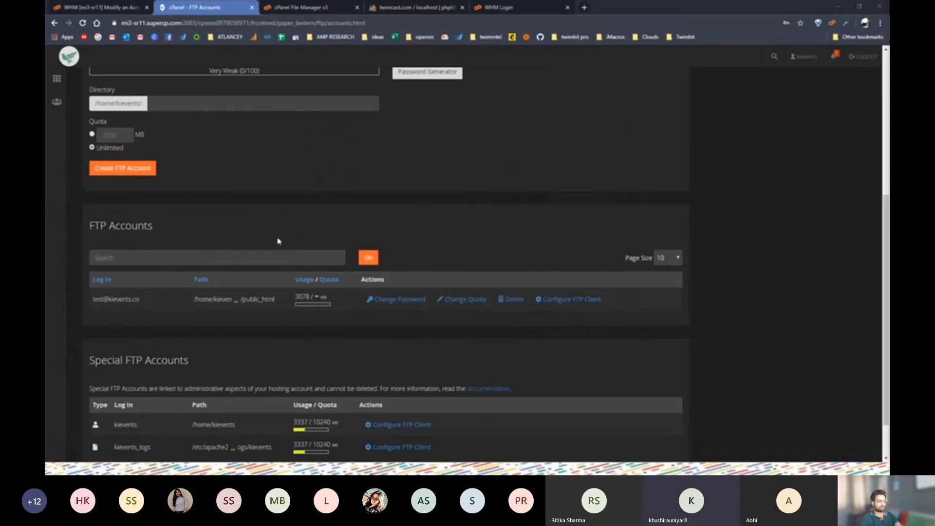
pyautogui.click(568, 301)
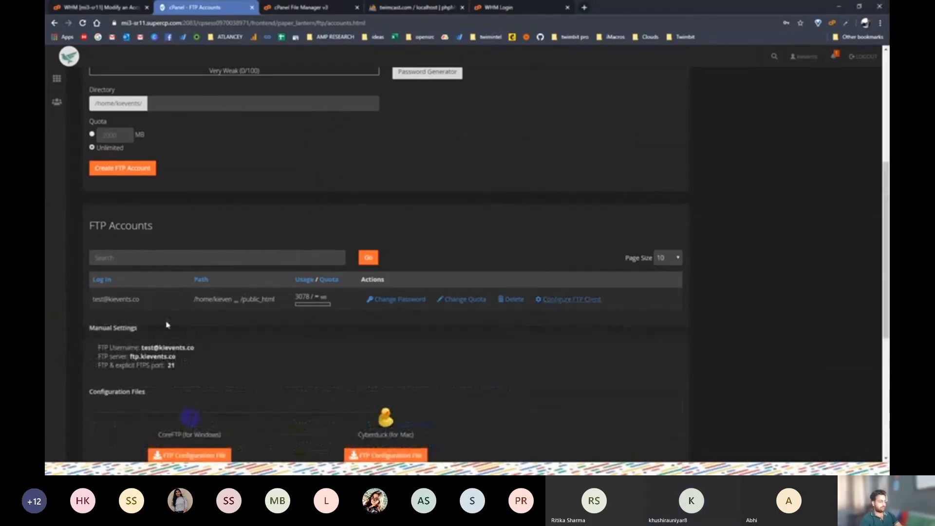
pyautogui.scroll(-2, 116, 262)
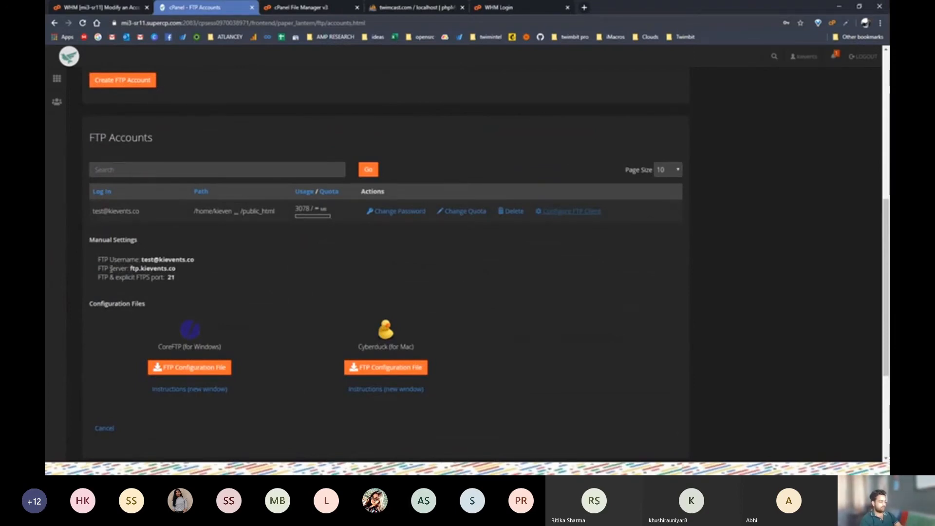
pyautogui.moveTo(131, 268); pyautogui.dragTo(179, 271)
pyautogui.hotkey('ctrl', 'c')
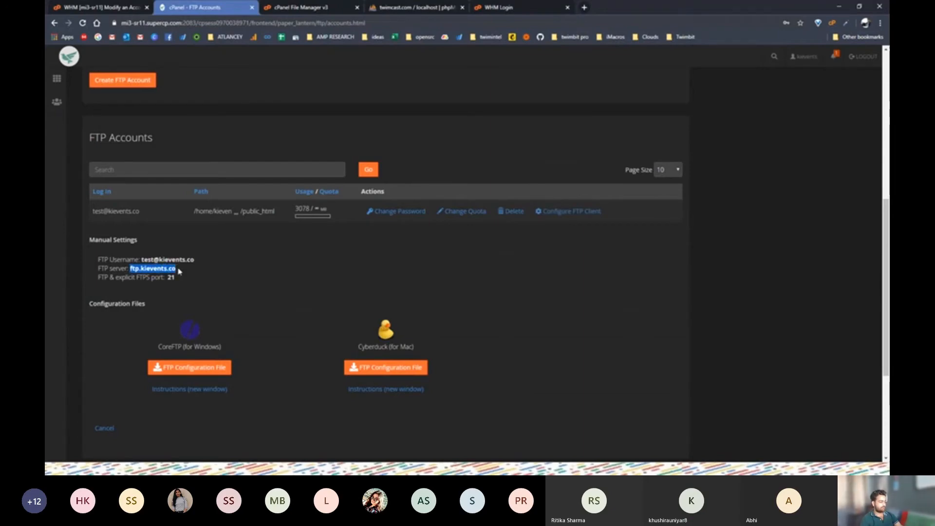
pyautogui.hotkey('alt', 'Tab')
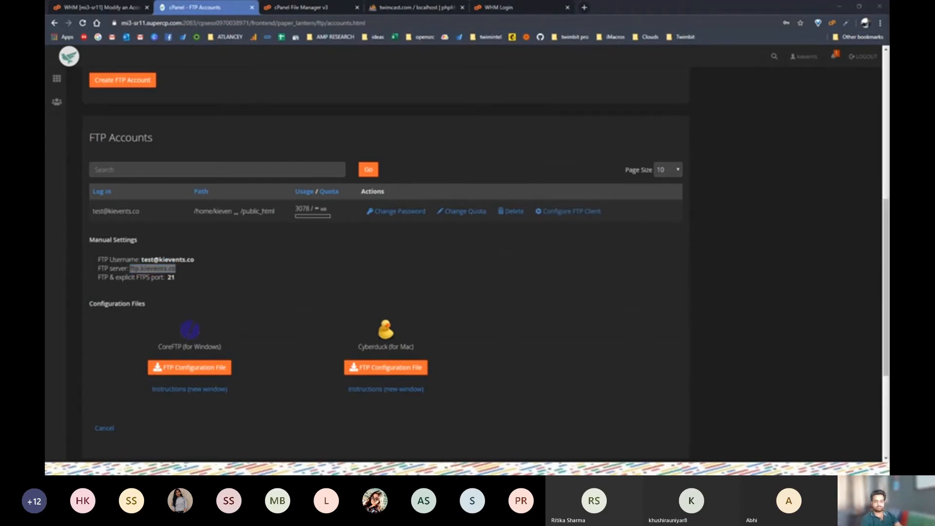
pyautogui.hotkey('alt', 'Tab')
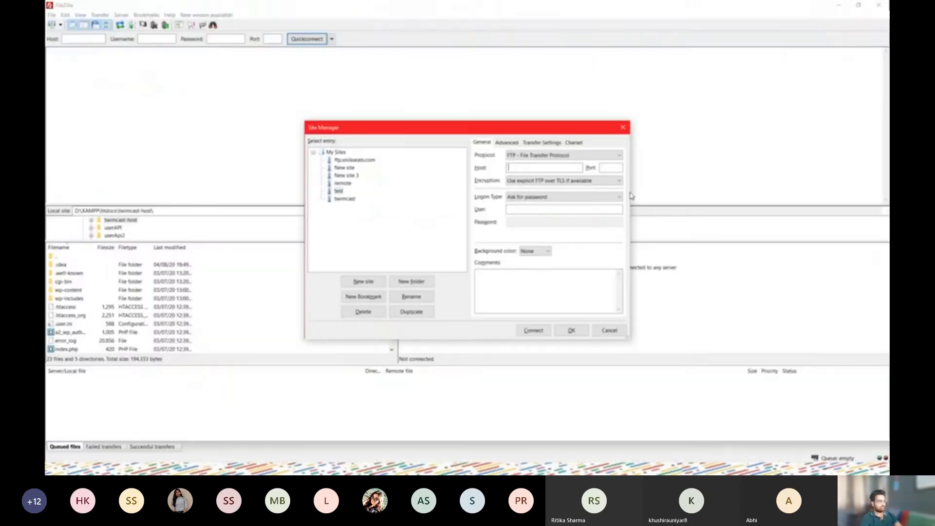
# Fill the site's host with ftp.kievents.co and port with 21, copied from cPanel
pyautogui.click(540, 168)
pyautogui.hotkey('ctrl', 'v')
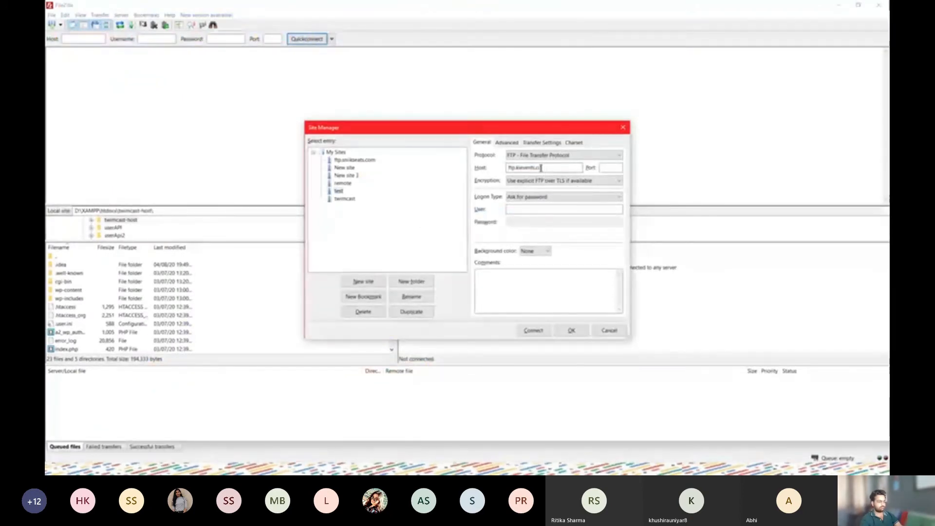
pyautogui.click(557, 185)
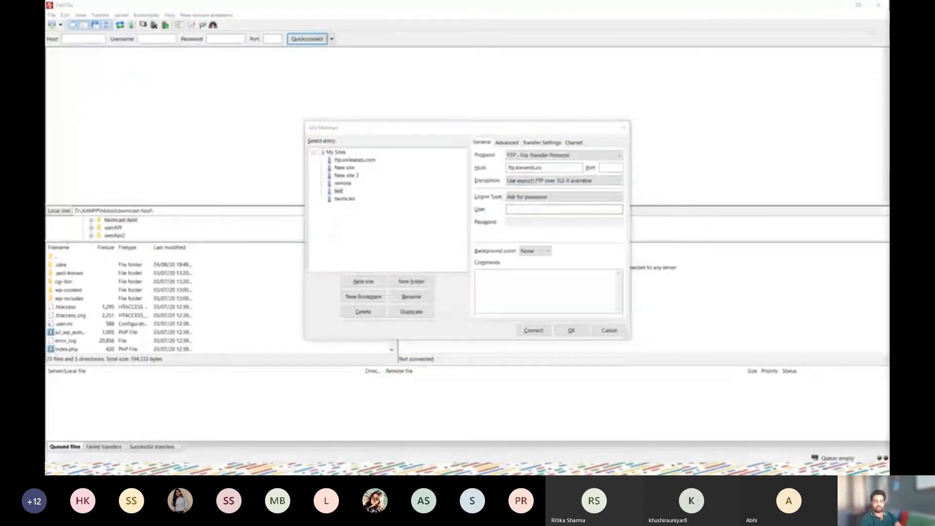
pyautogui.hotkey('alt', 'Tab')
pyautogui.doubleClick(171, 277)
pyautogui.hotkey('ctrl', 'c')
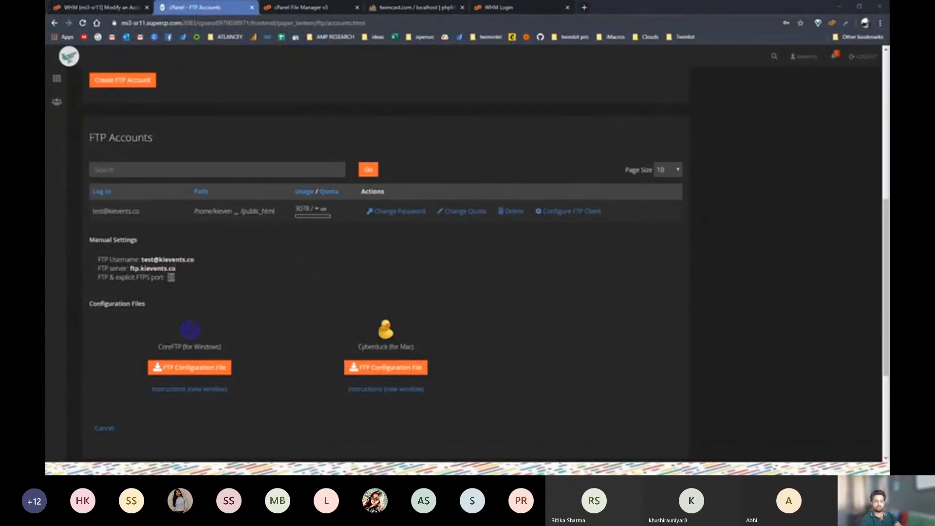
pyautogui.hotkey('alt', 'Tab')
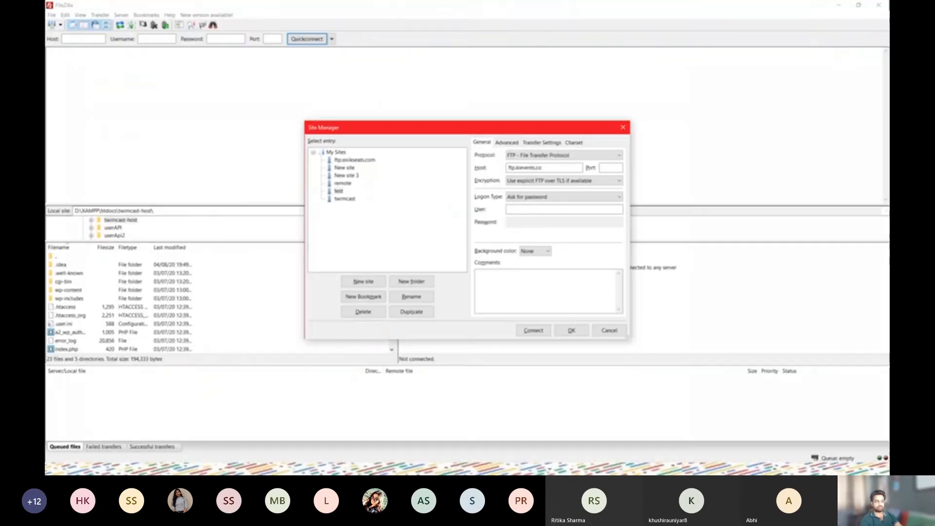
pyautogui.click(610, 169)
pyautogui.hotkey('ctrl', 'v')
# Copy the FTP username from cPanel and set the site's Logon Type to Normal
pyautogui.hotkey('alt', 'Tab')
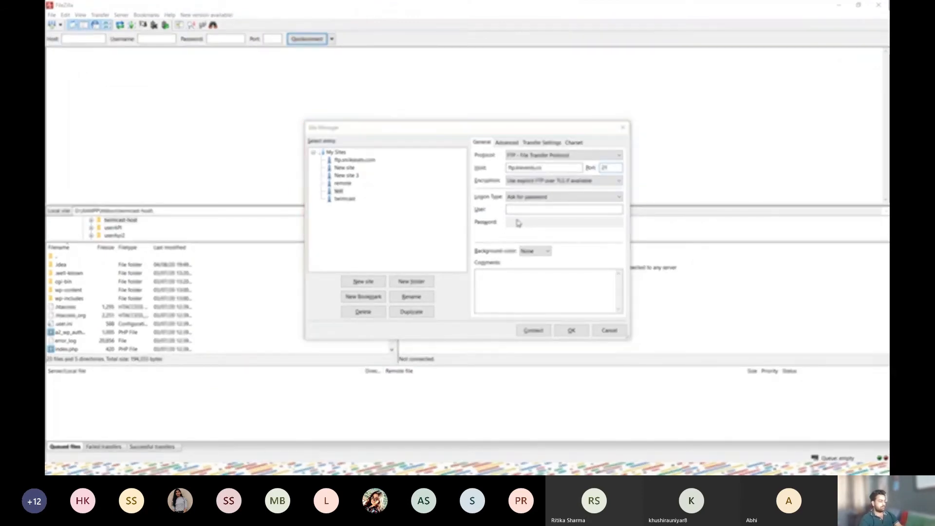
pyautogui.hotkey('alt', 'Tab')
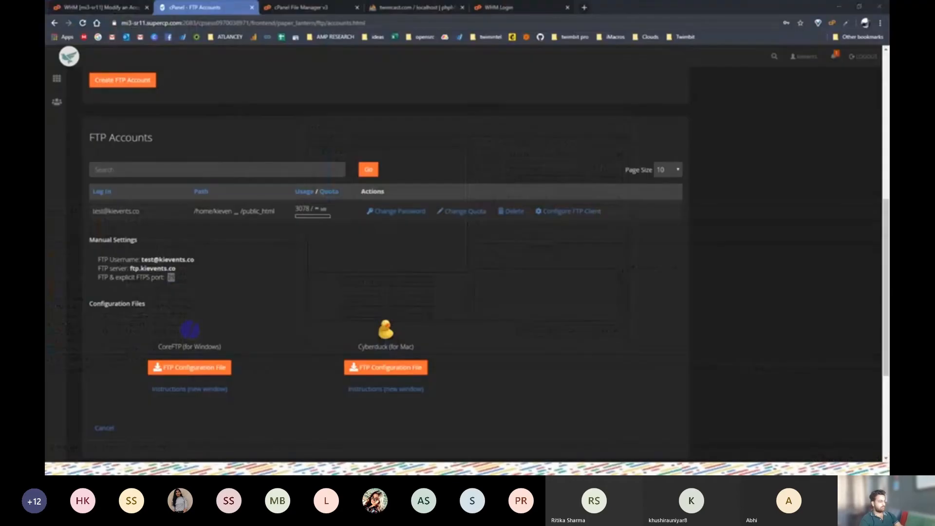
pyautogui.moveTo(142, 258); pyautogui.dragTo(195, 261)
pyautogui.hotkey('alt', 'Tab')
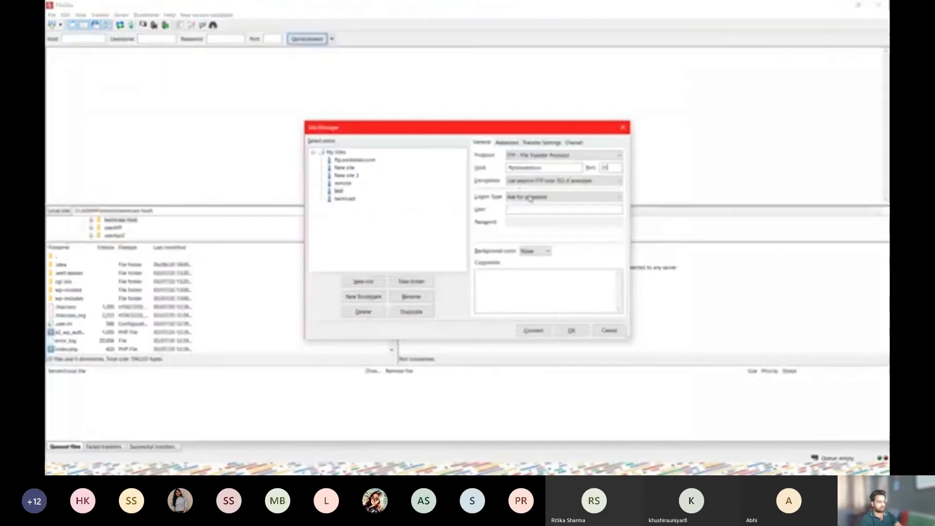
pyautogui.click(531, 197)
pyautogui.click(532, 210)
# Fill in the FTP account's user name and password, copied from Notepad, in FileZilla's site settings
pyautogui.click(536, 209)
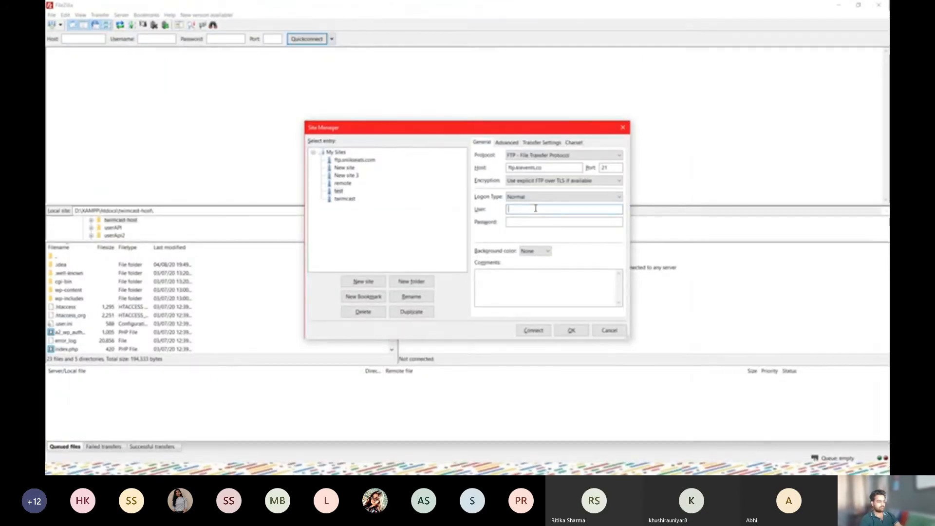
pyautogui.hotkey('ctrl', 'v')
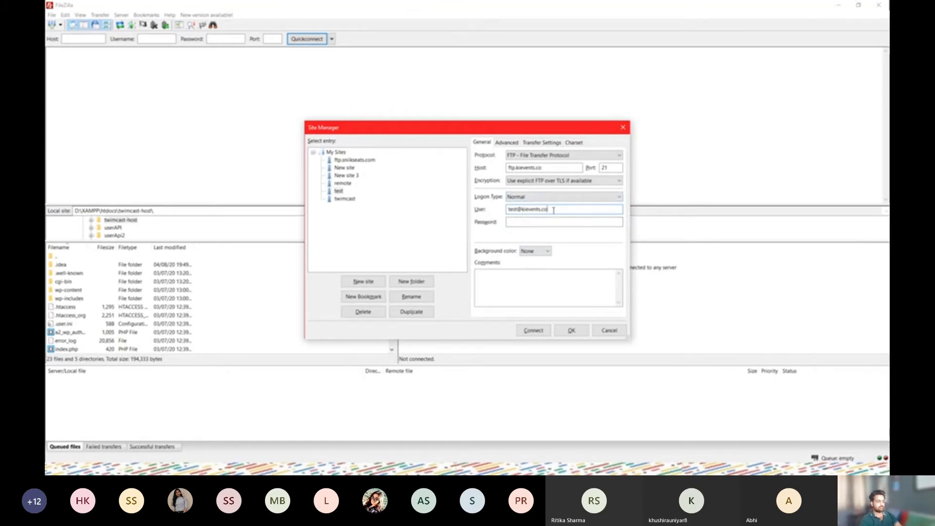
pyautogui.click(539, 222)
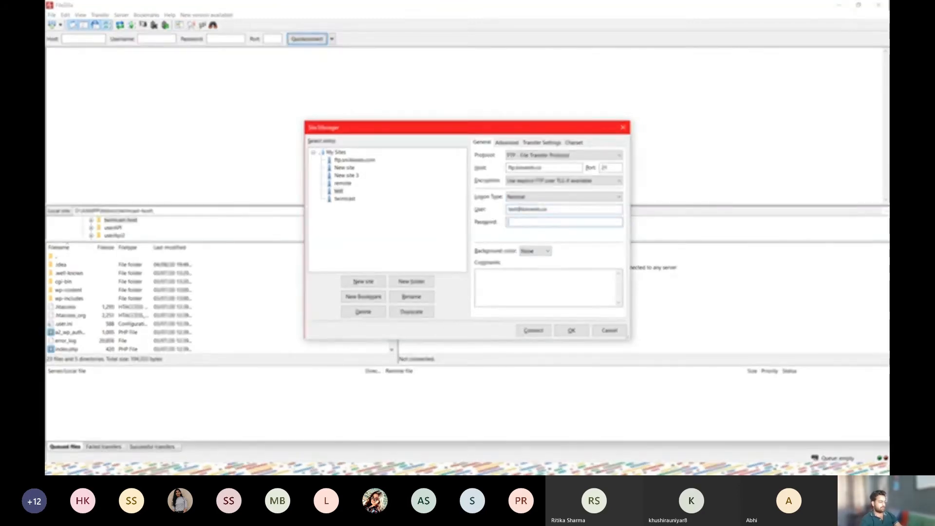
pyautogui.click(257, 468)
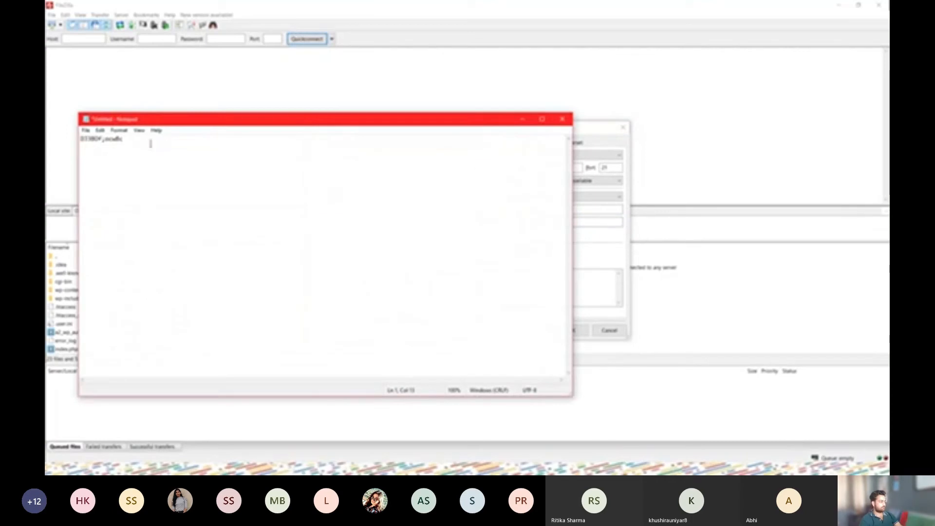
pyautogui.hotkey('ctrl', 'a')
pyautogui.click(523, 119)
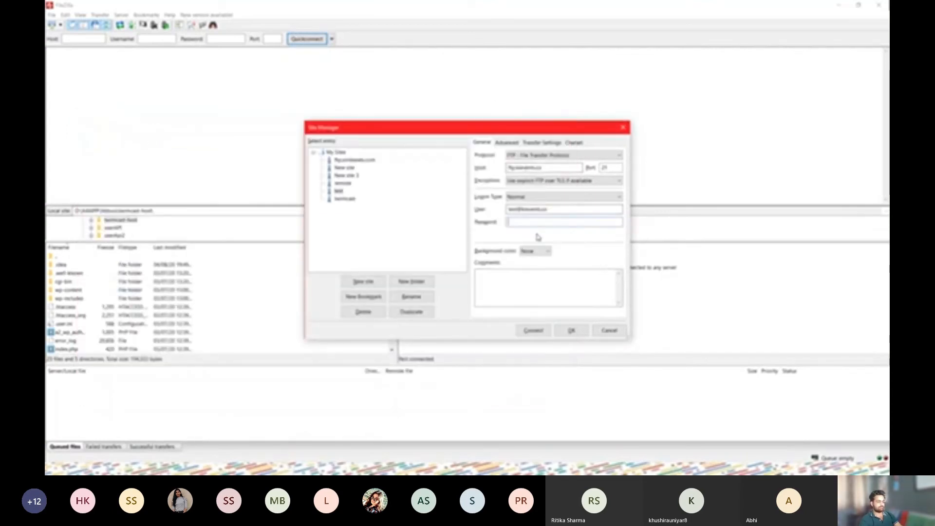
pyautogui.hotkey('ctrl', 'v')
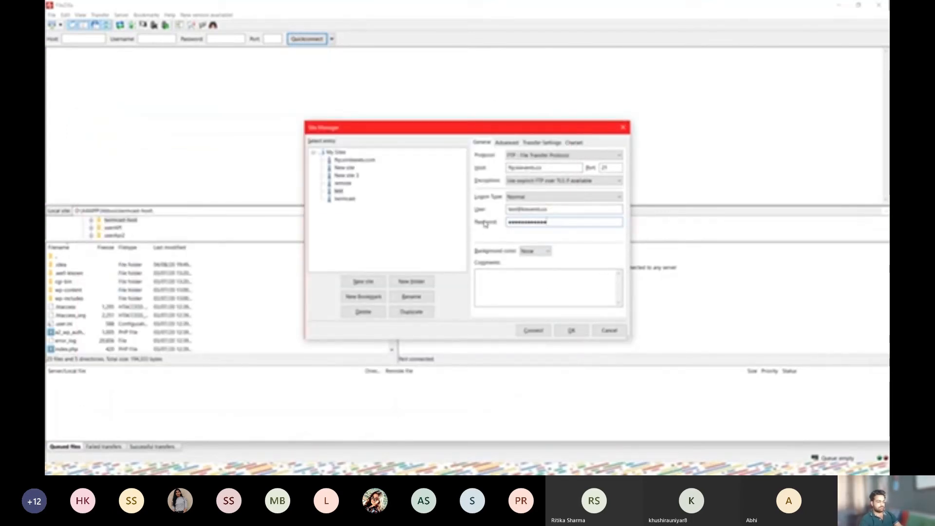
# Start connecting, accept the password-cannot-be-saved warning, and paste the password into the prompt
pyautogui.click(534, 331)
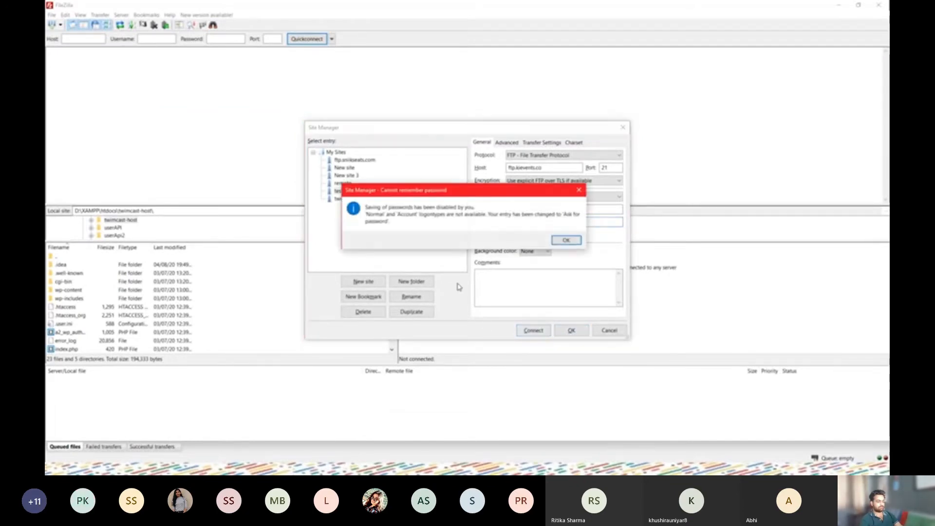
pyautogui.click(569, 245)
pyautogui.hotkey('ctrl', 'v')
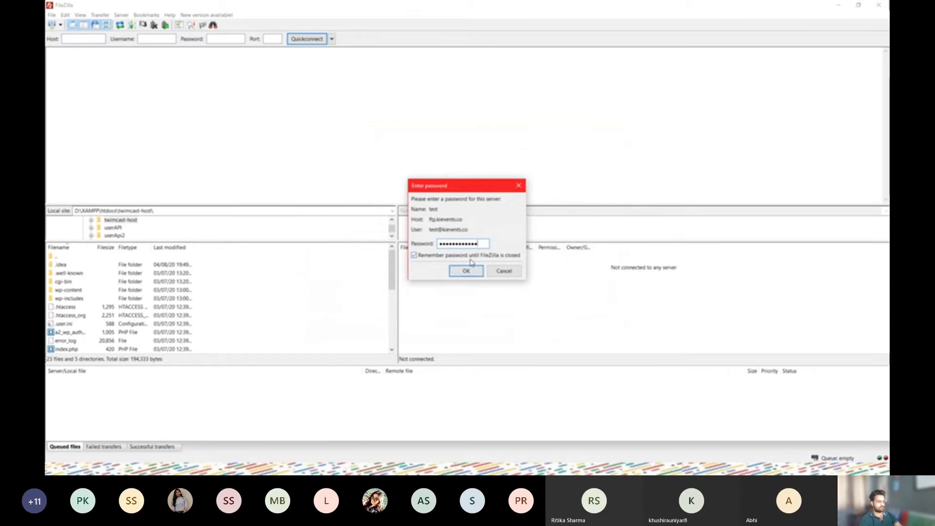
# Confirm the password to connect FileZilla, then open PhpStorm's Remote Host browser panel
pyautogui.click(467, 271)
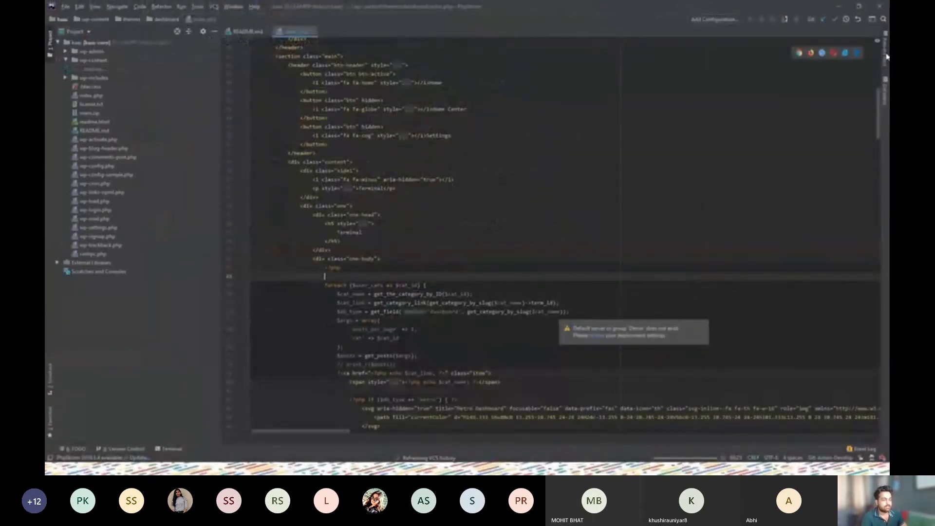
pyautogui.click(886, 54)
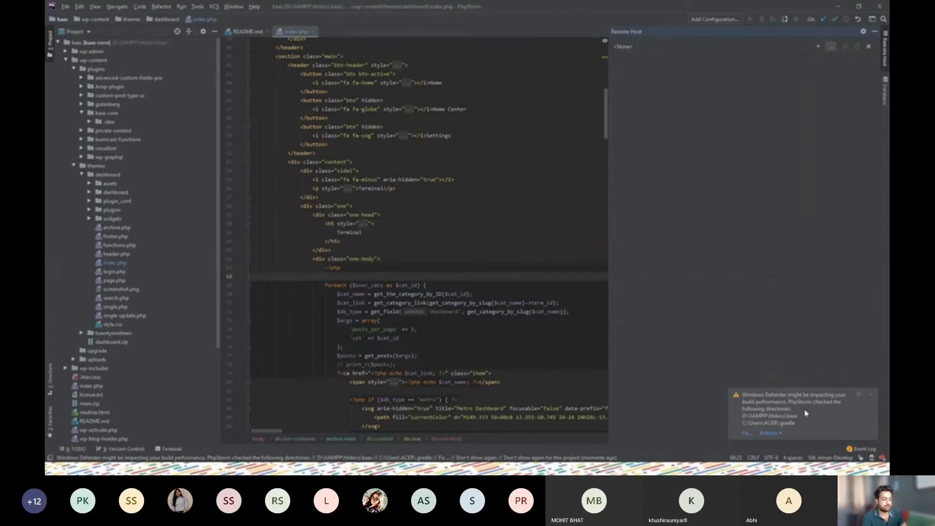
# Add a new FTP deployment server named 'test' in PhpStorm
pyautogui.click(872, 395)
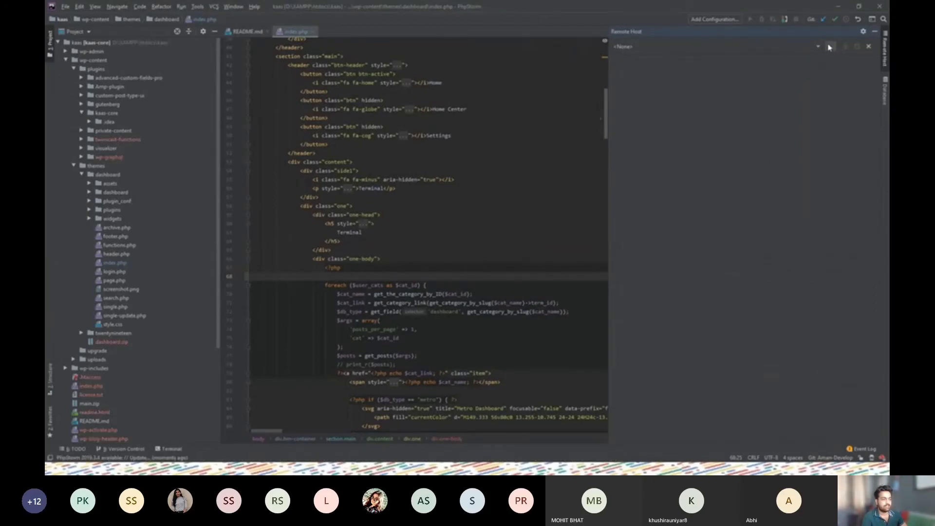
pyautogui.click(831, 47)
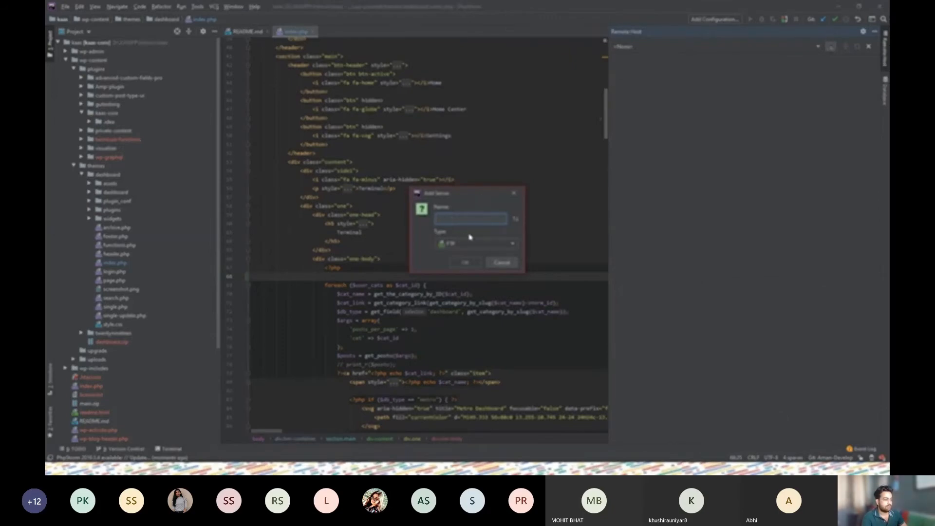
pyautogui.write('test')
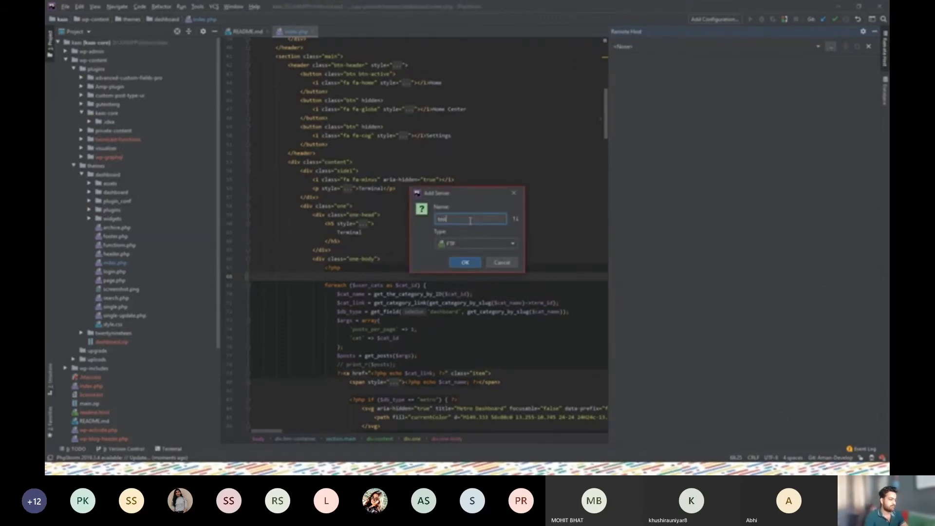
pyautogui.click(470, 263)
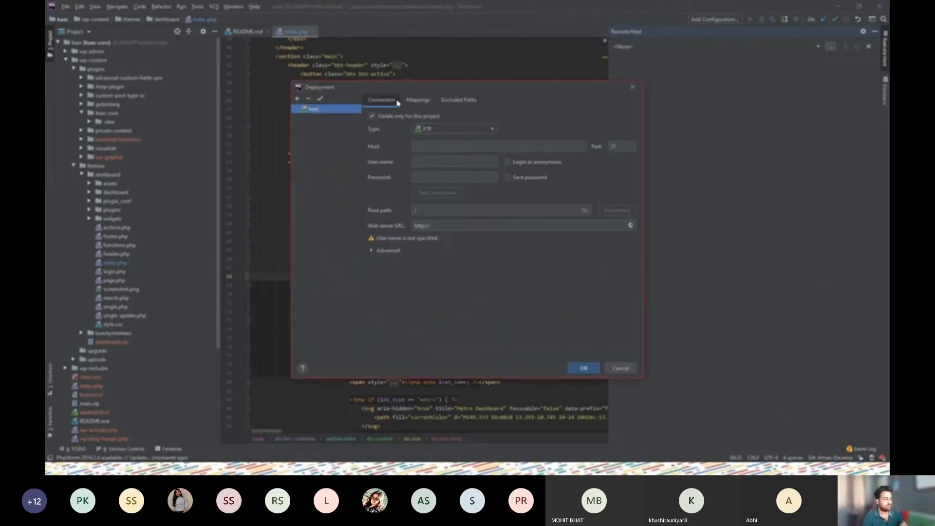
pyautogui.moveTo(467, 90); pyautogui.dragTo(373, 73)
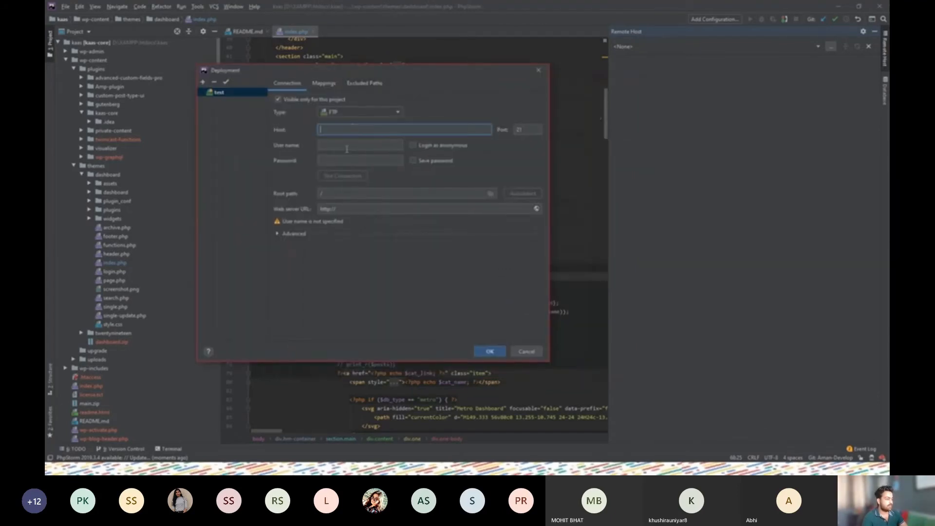
# Enter host ftp.kievents.co, the FTP account's user name, and its password
pyautogui.write('ftp.k')
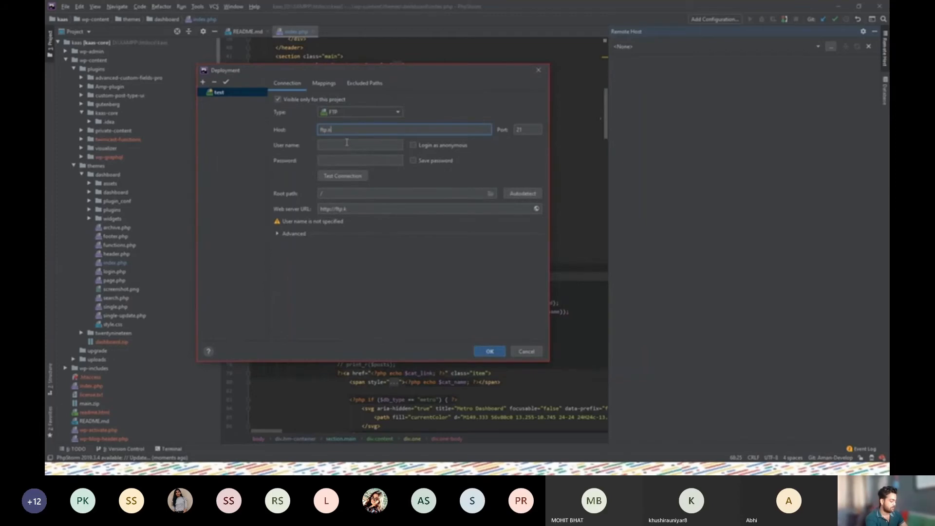
pyautogui.write('ievents.co')
pyautogui.click(346, 143)
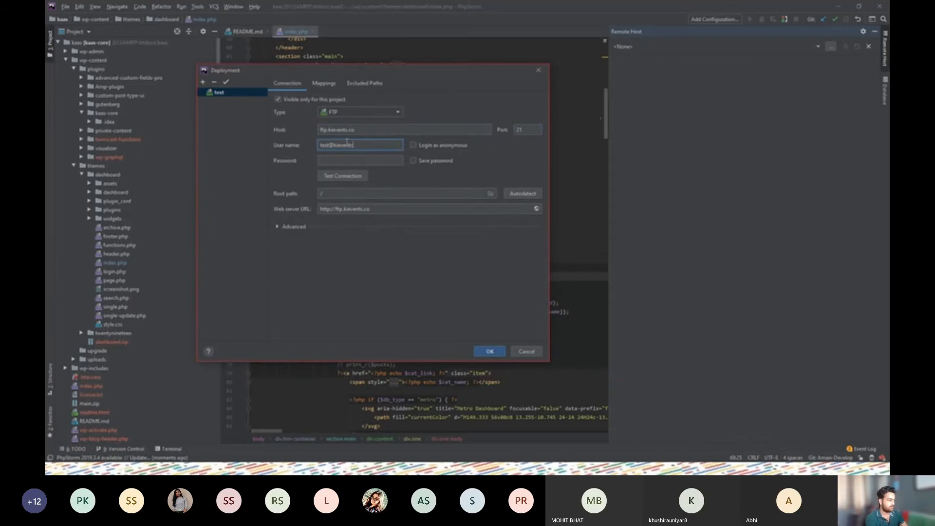
pyautogui.press('Tab')
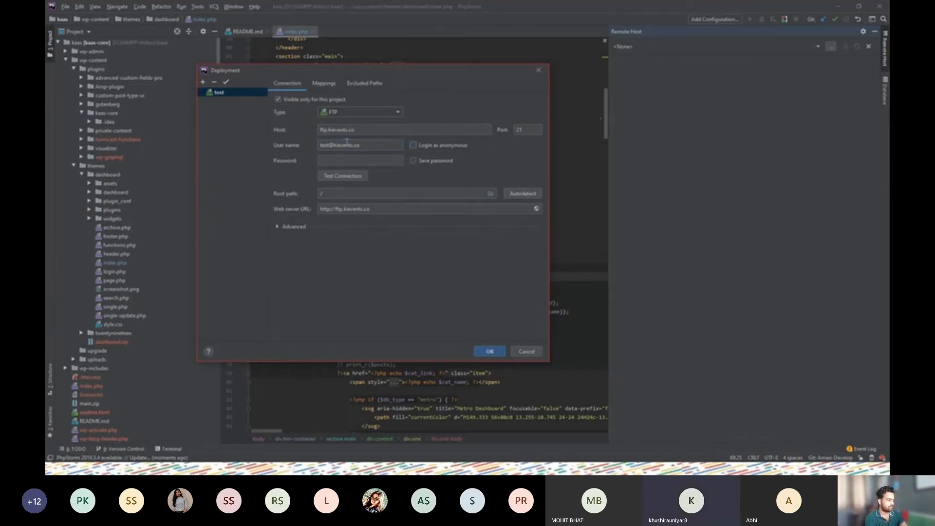
pyautogui.hotkey('ctrl', 'v')
# Test the connection, then change the host to kievents.co and retest, dismissing both failures
pyautogui.click(346, 180)
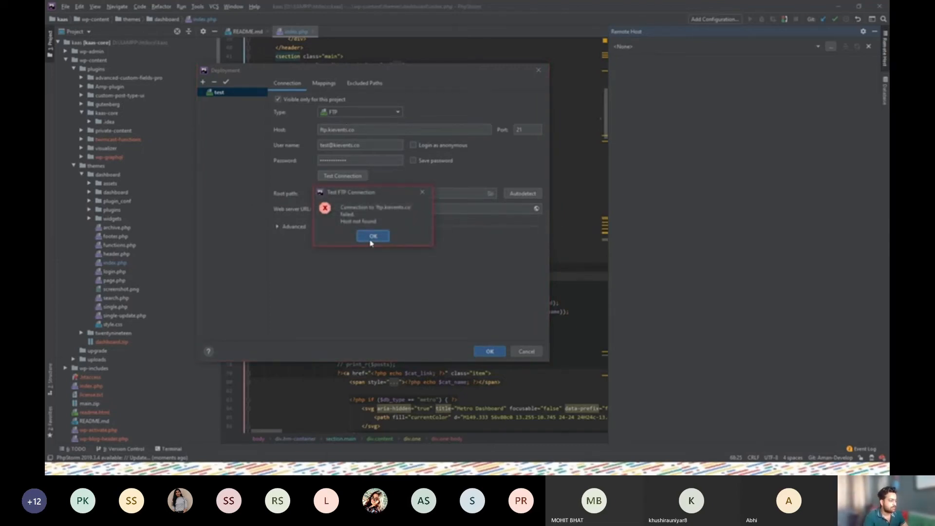
pyautogui.click(371, 237)
pyautogui.moveTo(329, 129); pyautogui.dragTo(308, 132)
pyautogui.press('BackSpace')
pyautogui.click(347, 179)
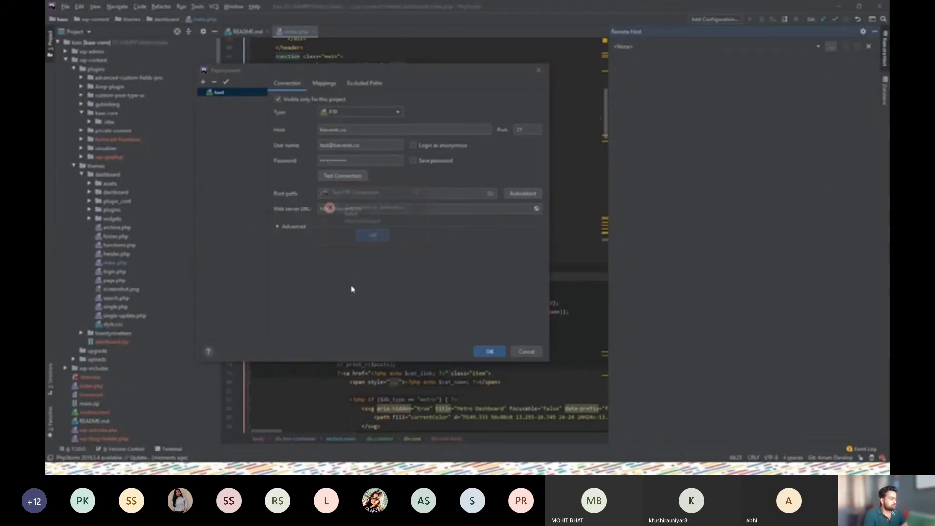
pyautogui.click(374, 237)
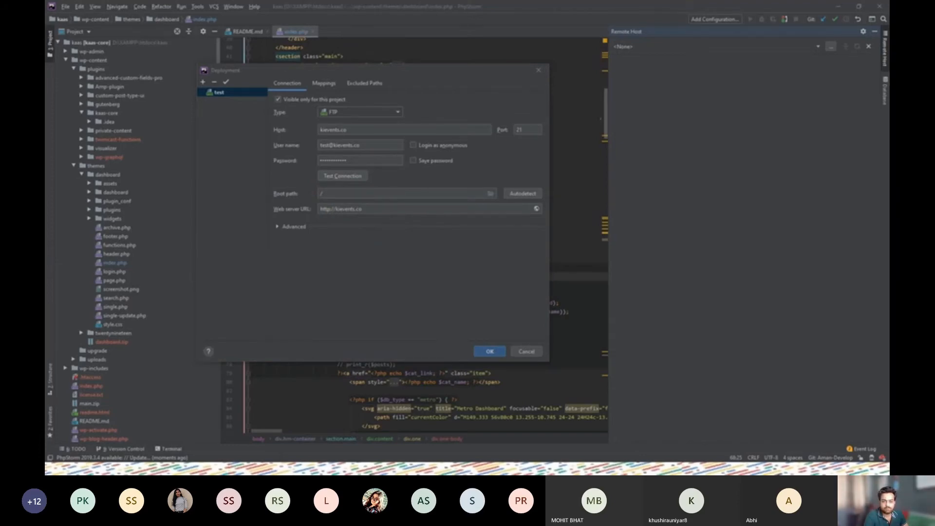
# Switch to cPanel's FTP Accounts page to view the manual FTP settings
pyautogui.hotkey('alt', 'Tab')
pyautogui.scroll(1, 190, 205)
pyautogui.moveTo(177, 181); pyautogui.dragTo(129, 176)
pyautogui.hotkey('ctrl', 'c')
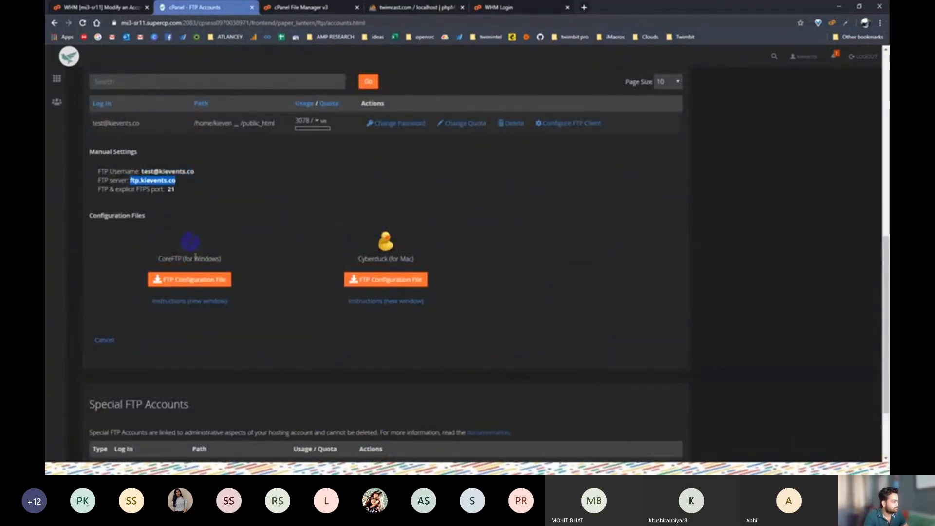
# Replace the deployment host with ftp.kievents.co copied from cPanel's Manual Settings
pyautogui.hotkey('alt', 'Tab')
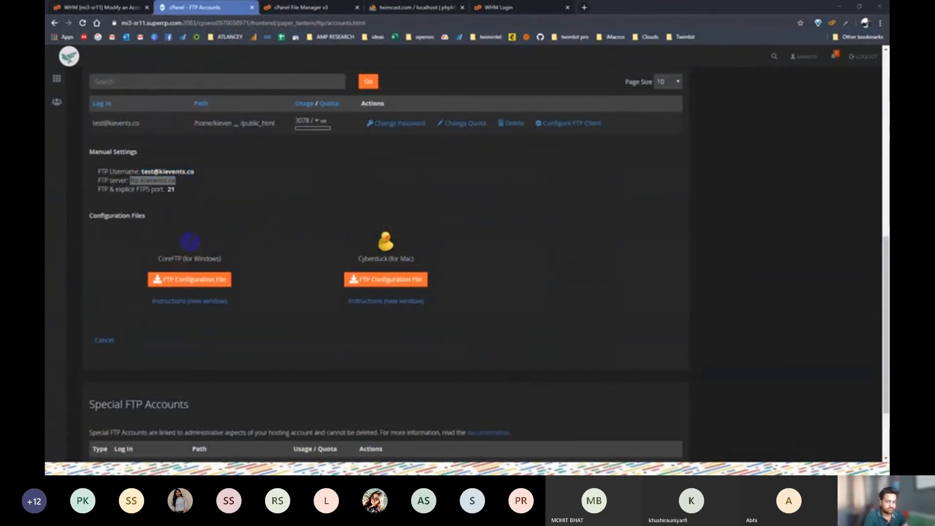
pyautogui.hotkey('alt', 'Tab')
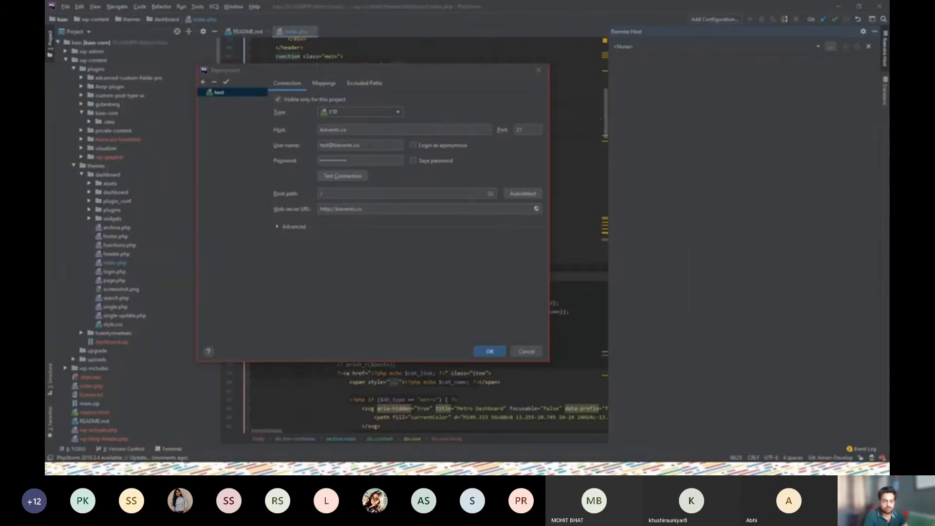
pyautogui.click(356, 128)
pyautogui.hotkey('ctrl', 'a')
pyautogui.hotkey('ctrl', 'v')
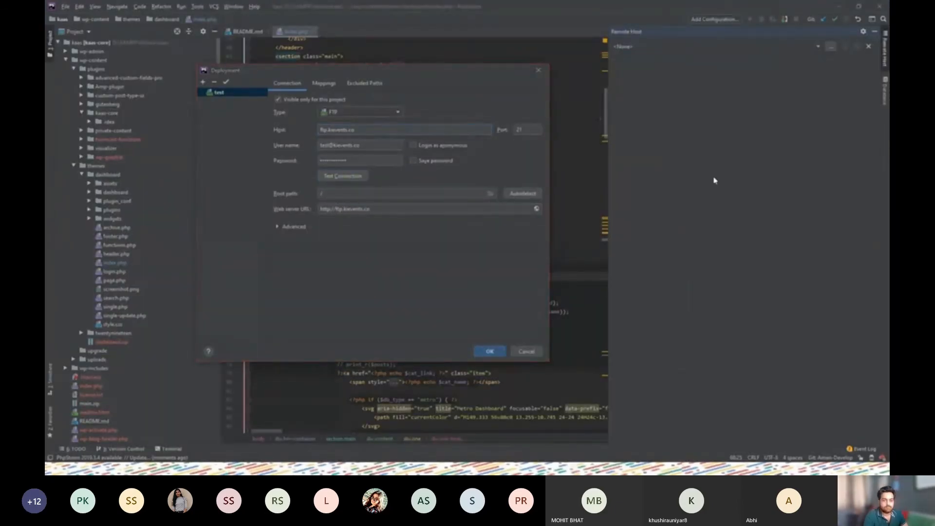
pyautogui.hotkey('alt', 'Tab')
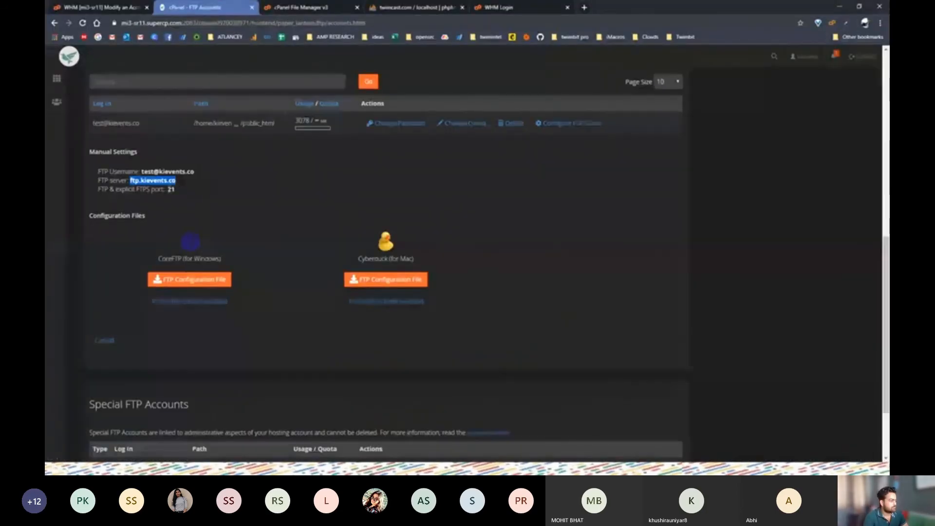
pyautogui.hotkey('alt', 'Tab')
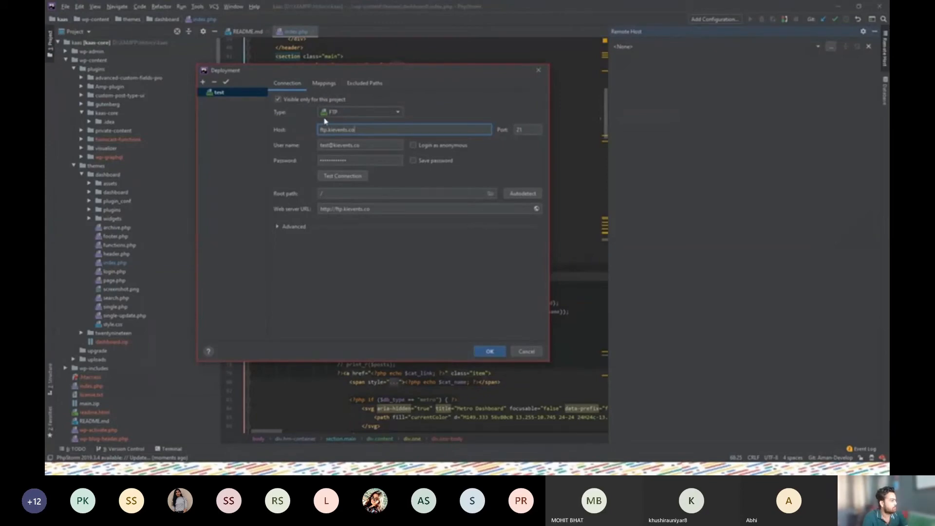
# Test the connection to ftp.kievents.co successfully and save the 'test' deployment server
pyautogui.click(336, 177)
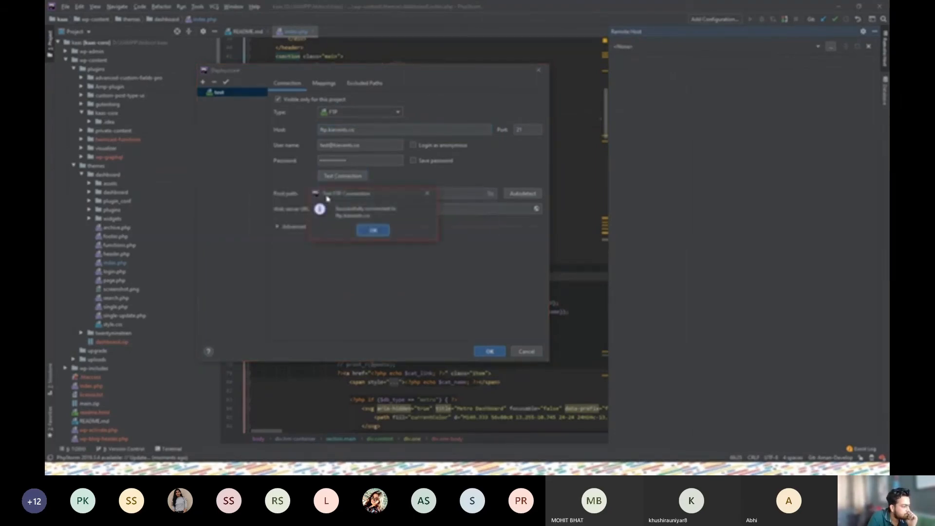
pyautogui.click(371, 232)
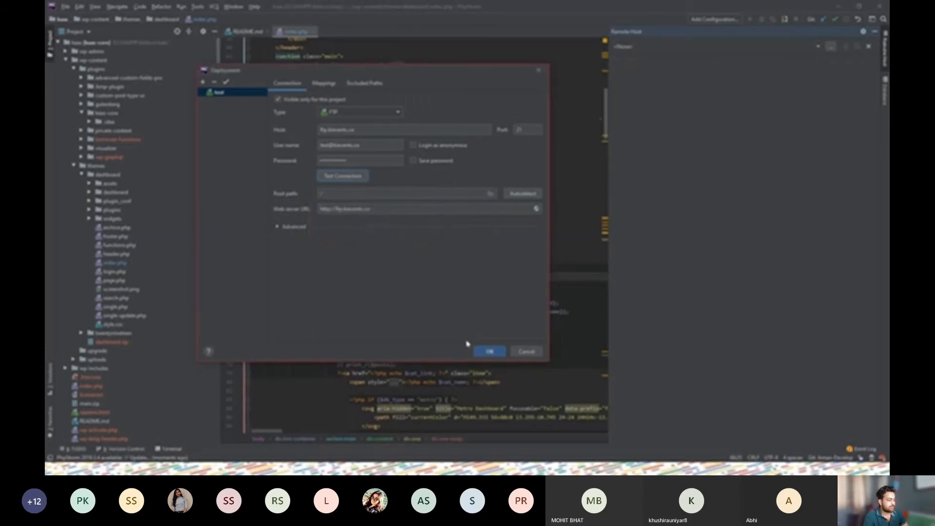
pyautogui.click(489, 352)
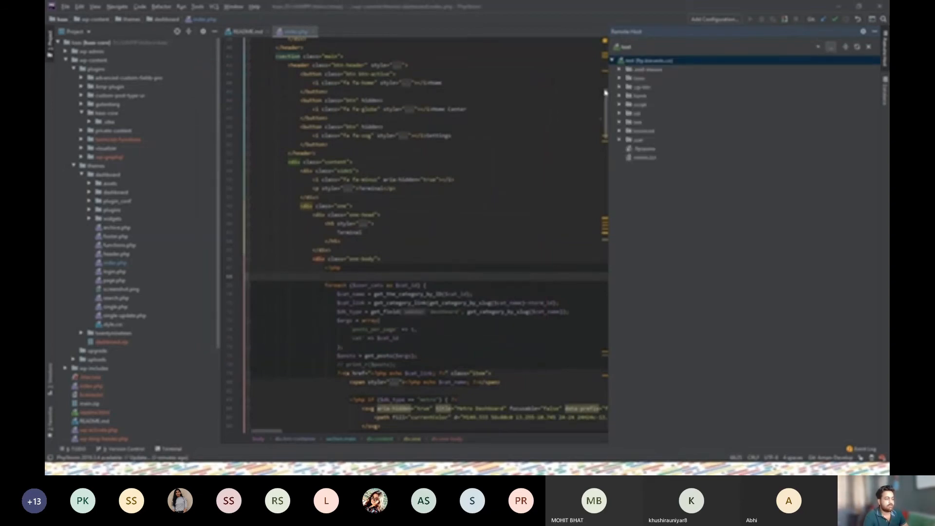
# Widen Remote Host, expand the twimcast and wp-admin folders, then select local archive.php
pyautogui.moveTo(608, 88); pyautogui.dragTo(363, 112)
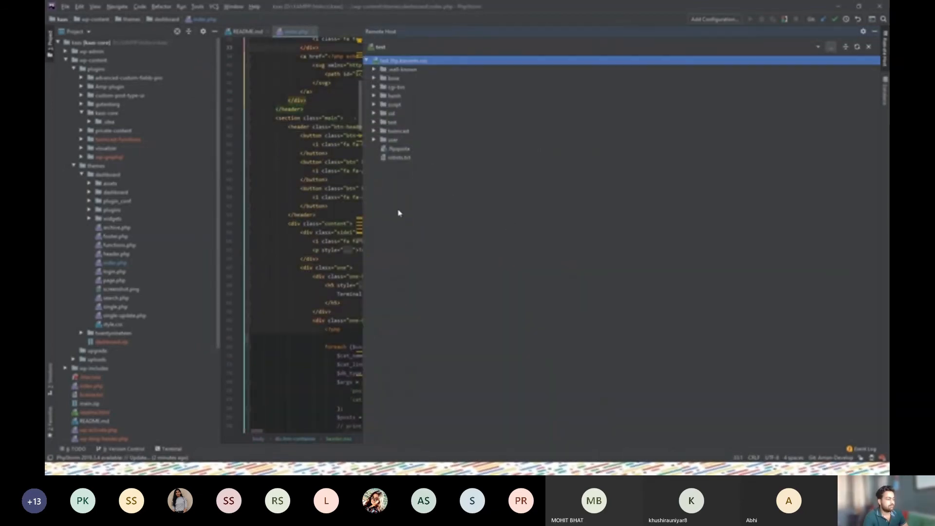
pyautogui.click(374, 132)
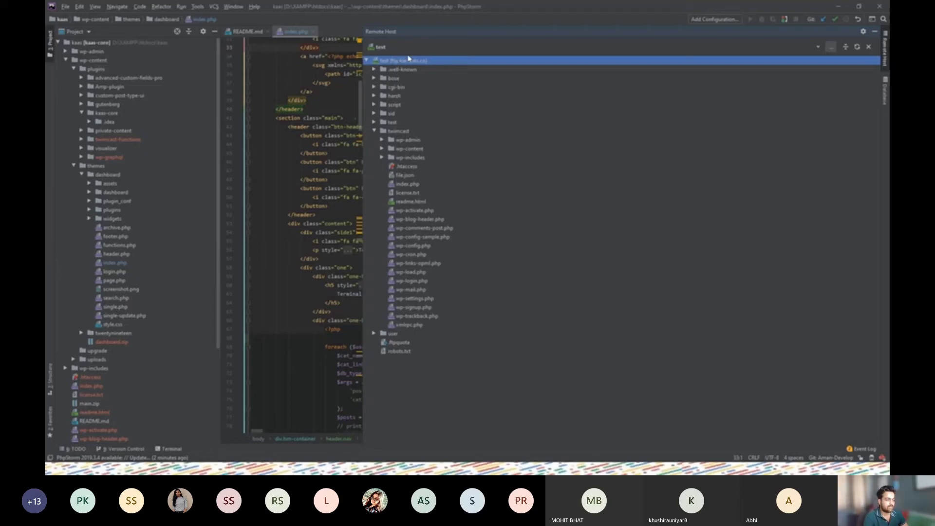
pyautogui.click(374, 131)
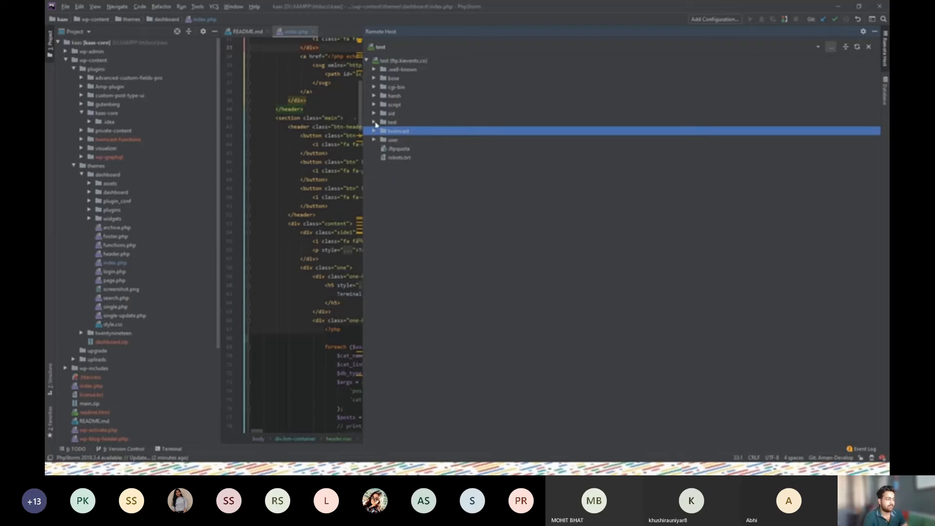
pyautogui.click(373, 131)
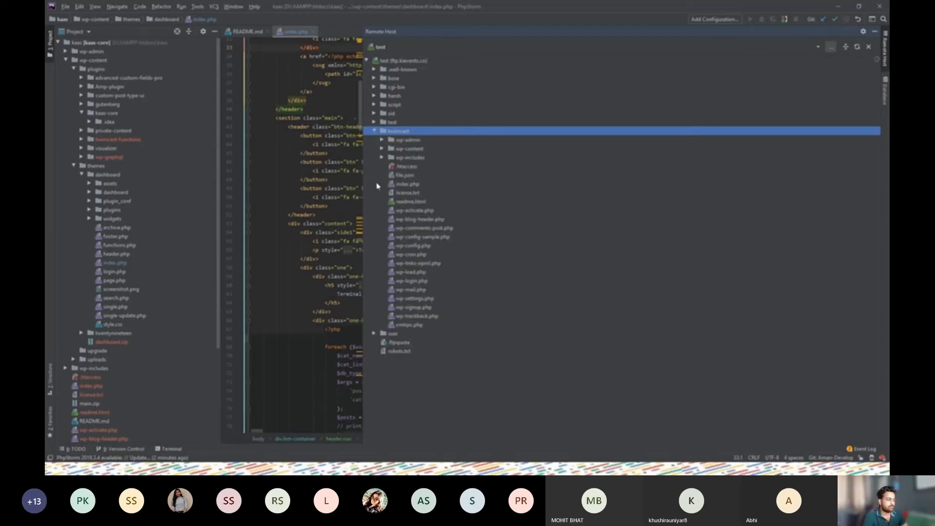
pyautogui.click(382, 140)
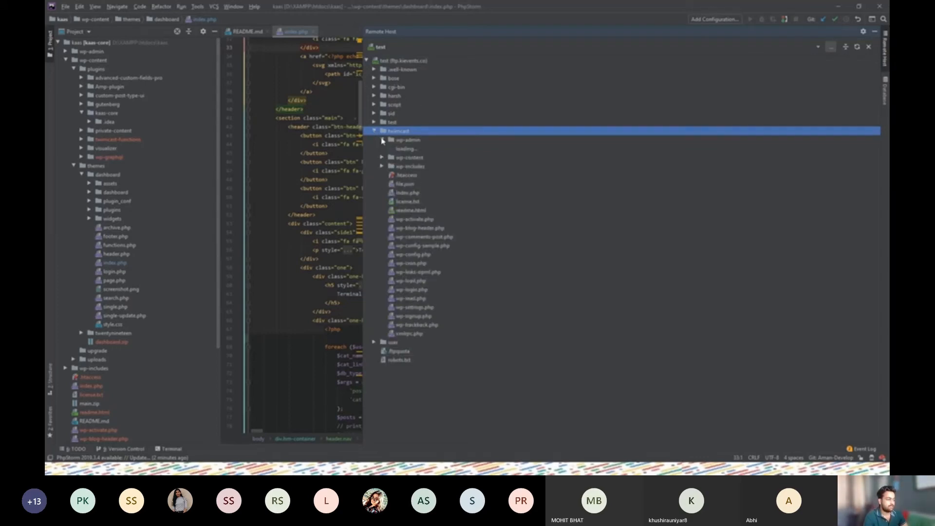
pyautogui.click(416, 265)
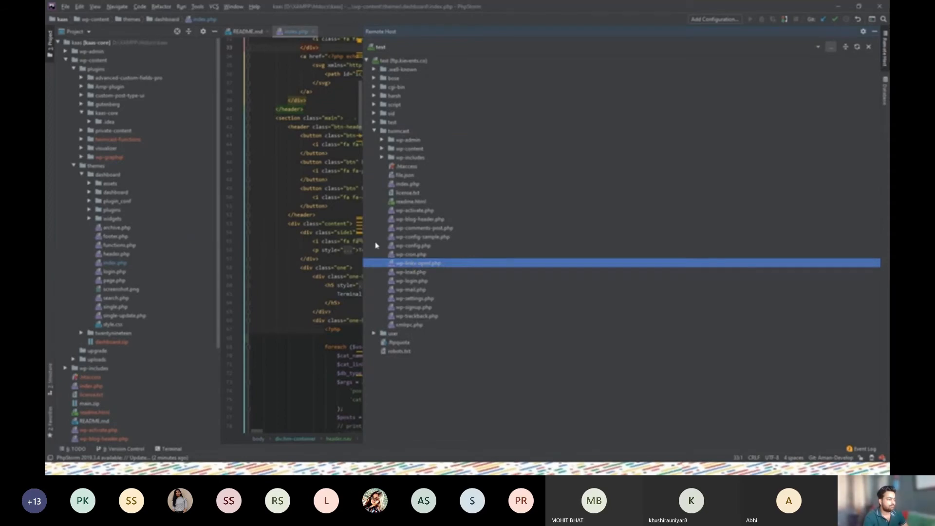
pyautogui.moveTo(363, 228); pyautogui.dragTo(475, 253)
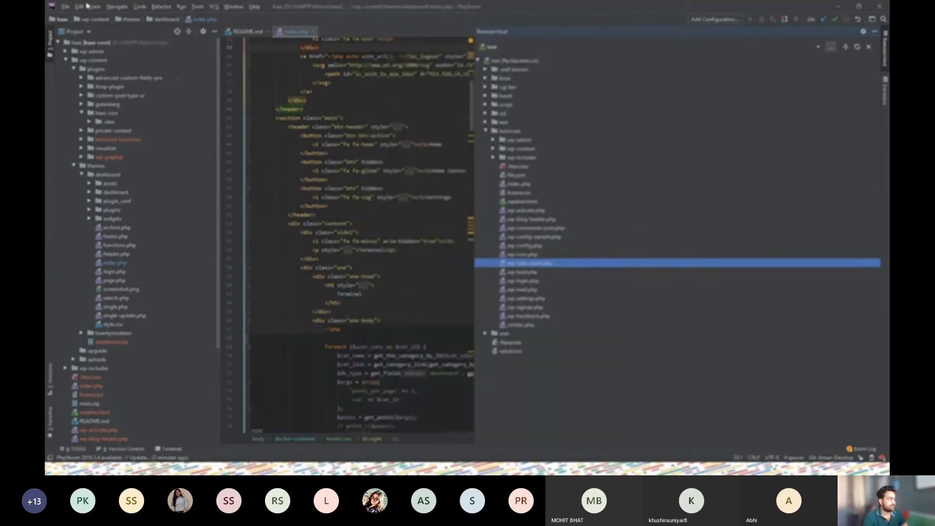
pyautogui.click(115, 228)
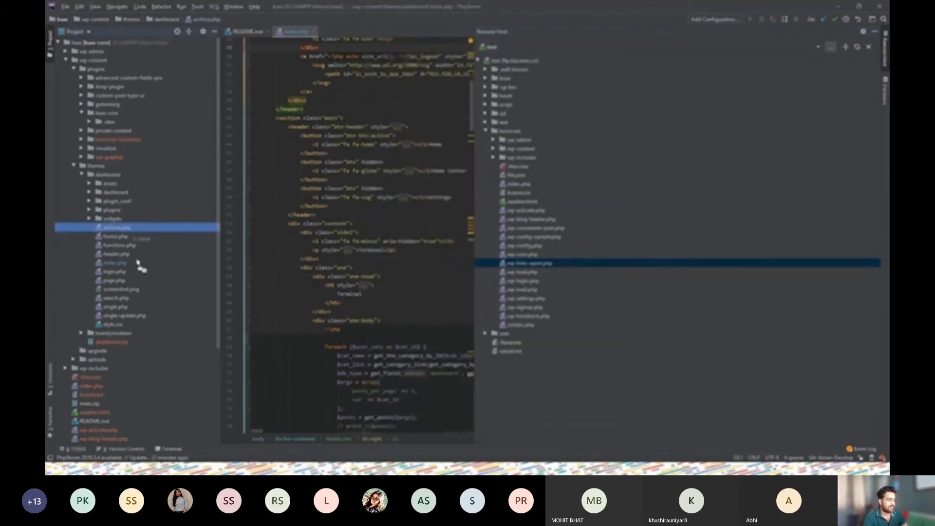
# Upload the local archive.php into the remote twimcast/wp-includes folder
pyautogui.moveTo(562, 281); pyautogui.dragTo(527, 164)
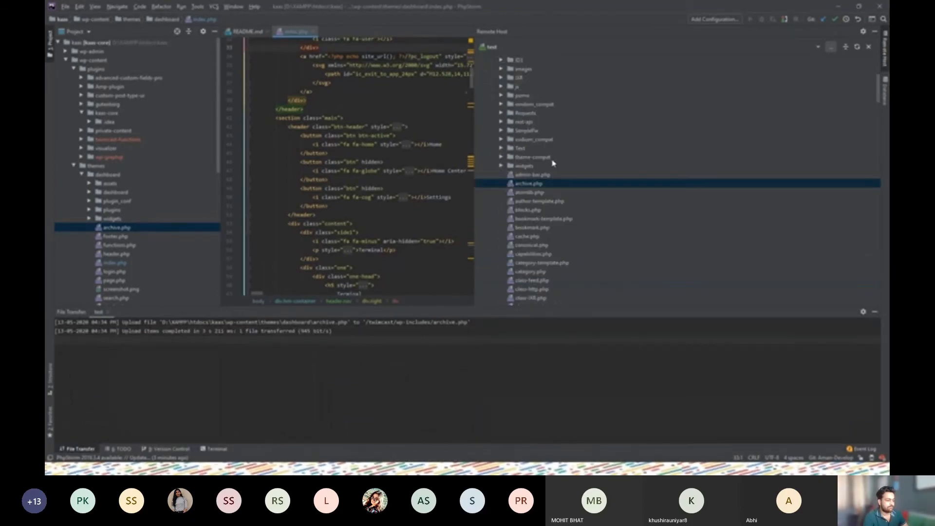
pyautogui.doubleClick(94, 166)
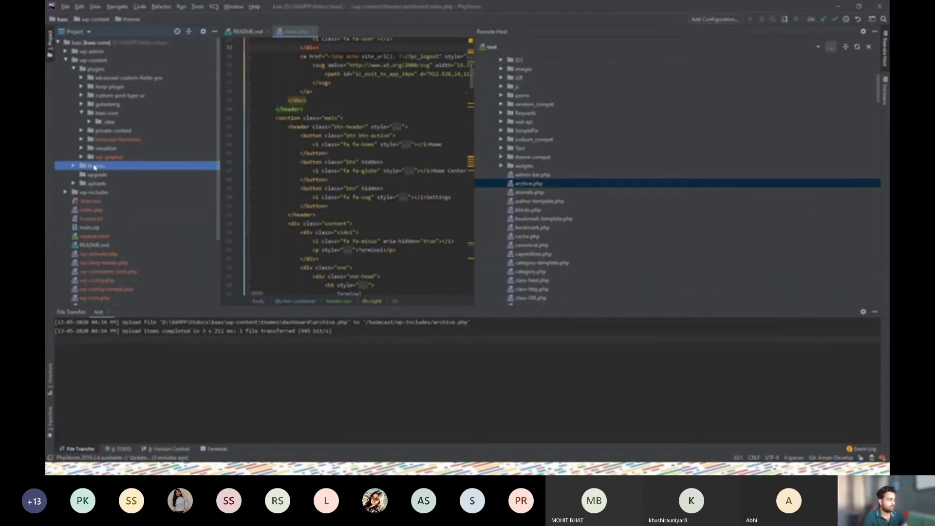
pyautogui.press('Escape')
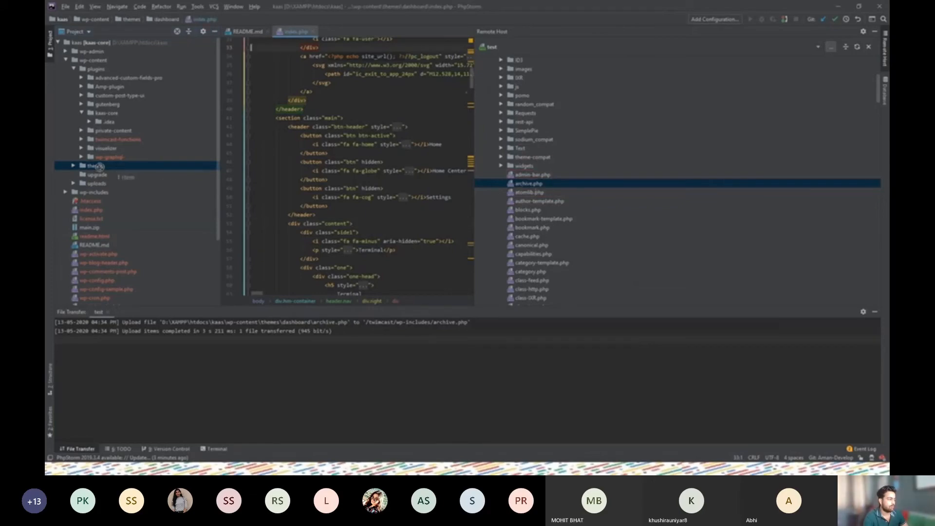
pyautogui.scroll(-7, 552, 229)
pyautogui.scroll(13, 647, 192)
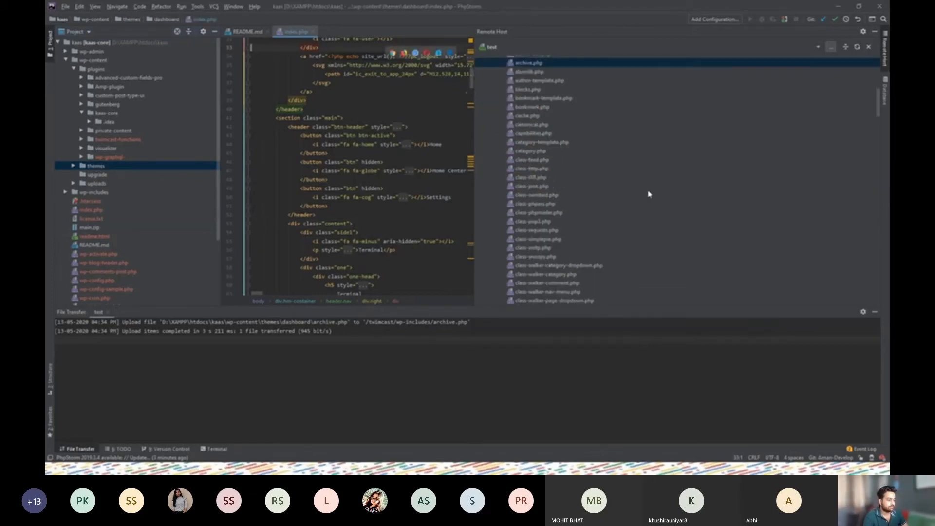
pyautogui.scroll(-10, 511, 219)
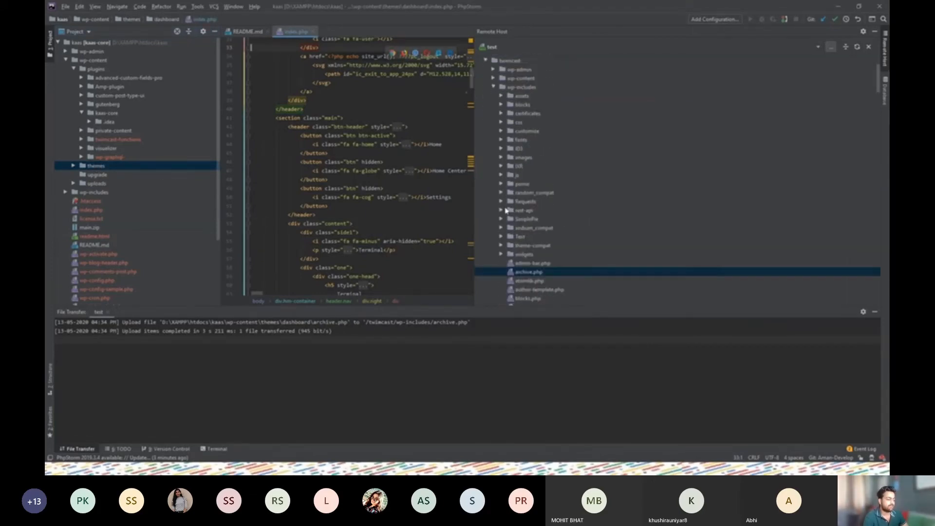
# Open the remote class-phpass.php, then minimize PhpStorm to the 'SSH (Secure shell)' slide
pyautogui.doubleClick(523, 202)
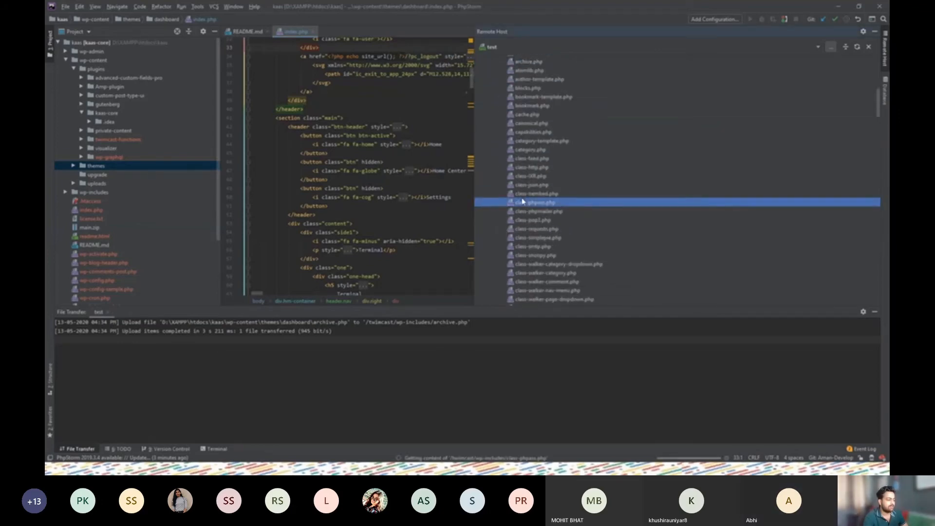
pyautogui.scroll(-5, 320, 162)
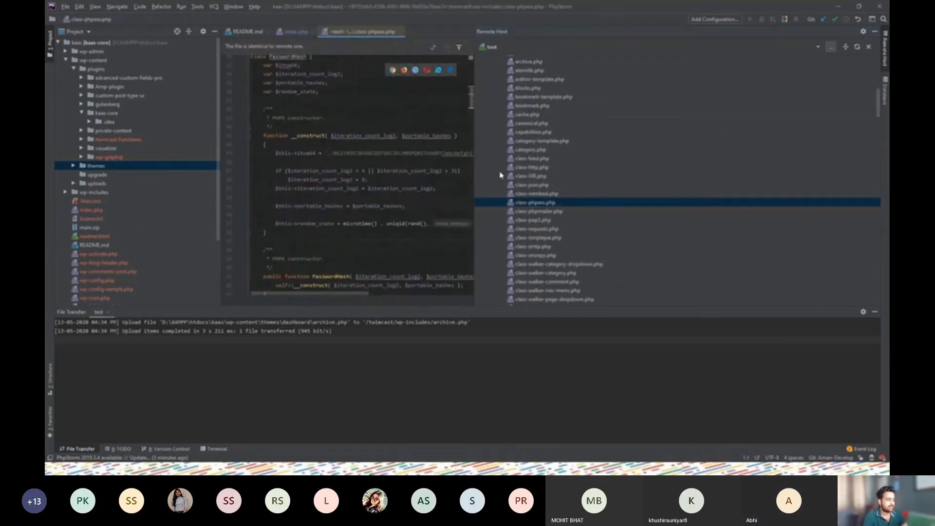
pyautogui.moveTo(474, 174); pyautogui.dragTo(666, 174)
pyautogui.scroll(-9, 609, 146)
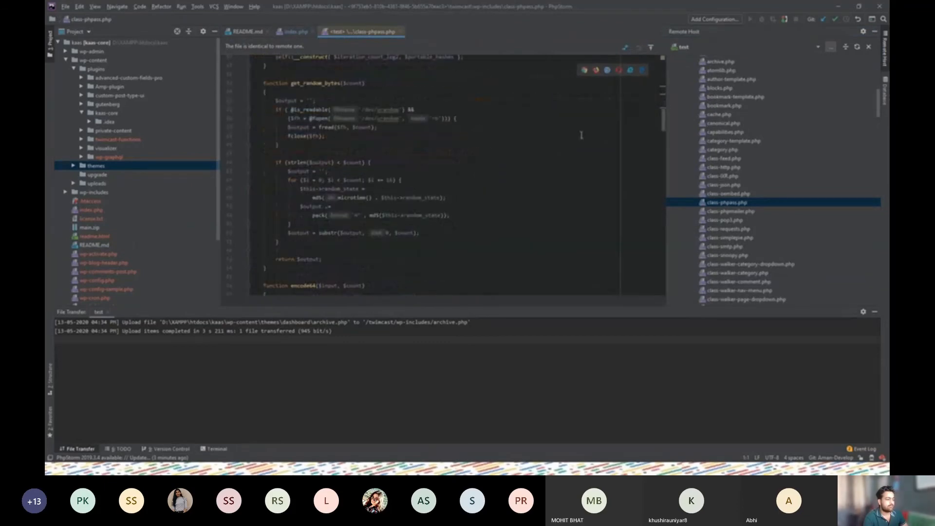
pyautogui.click(842, 9)
pyautogui.press('Right')
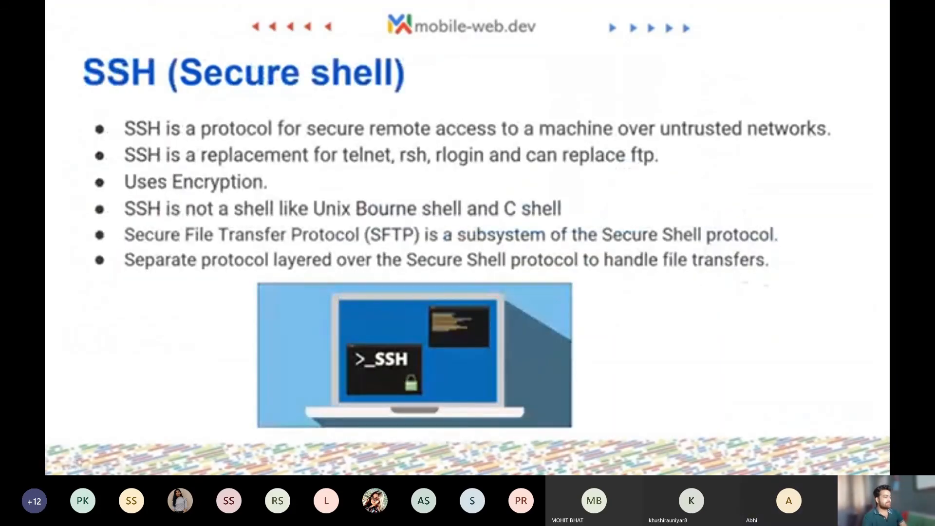